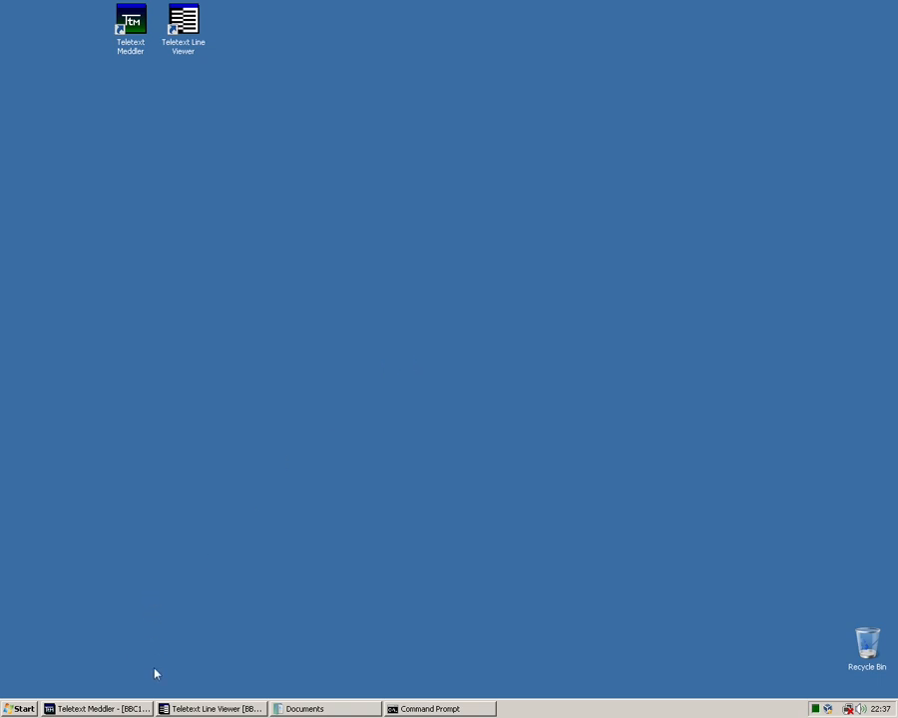
Bring up the Teletext Meddler window with the BBC1 capture, reposition it nearer the middle of the desktop, and minimize it.
left_click(137, 708)
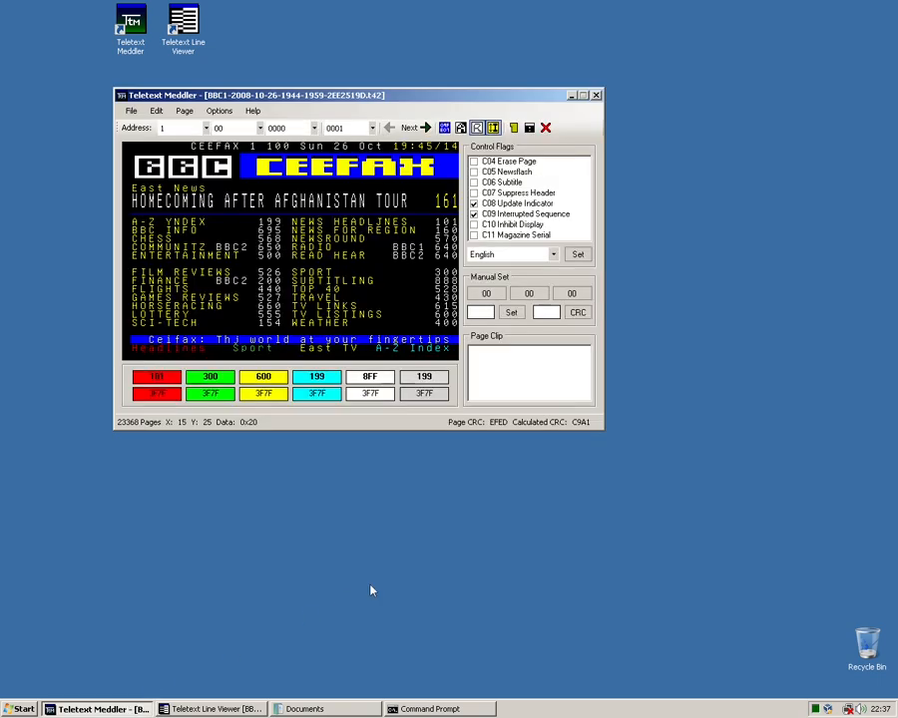
left_click_drag(310, 95, 401, 174)
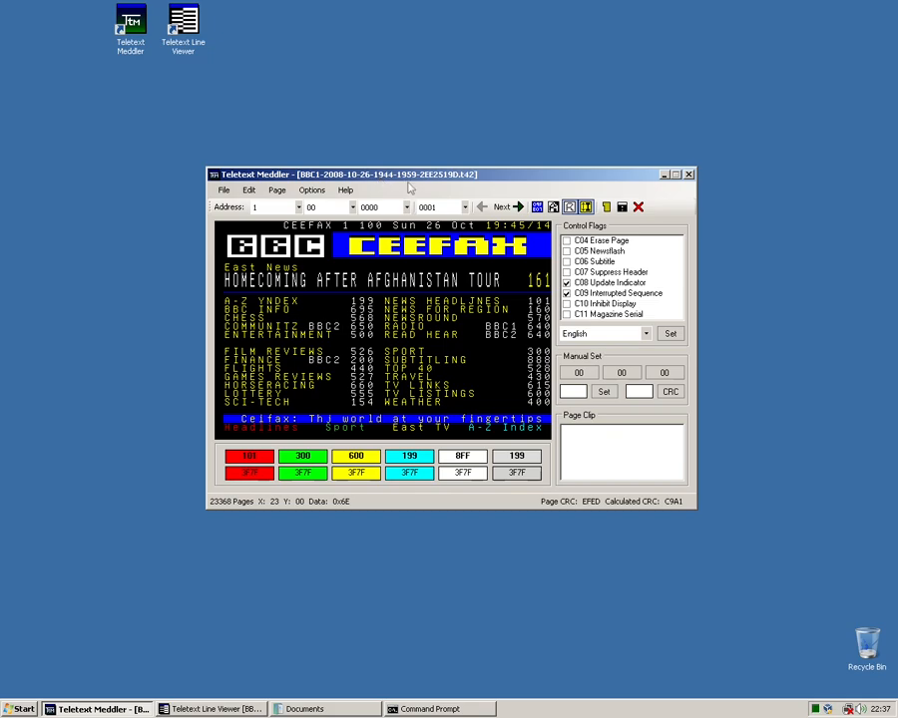
left_click_drag(444, 177, 452, 195)
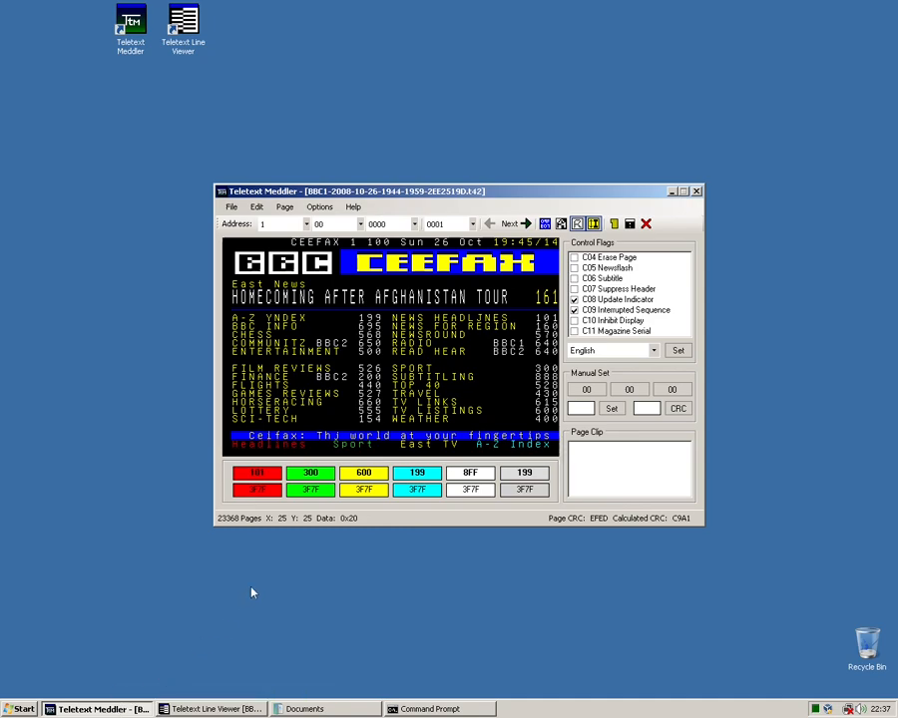
left_click(140, 708)
Switch to Teletext Line Viewer, enlarge its window, and examine the capture's lines from beginning to end before minimizing it.
left_click(177, 709)
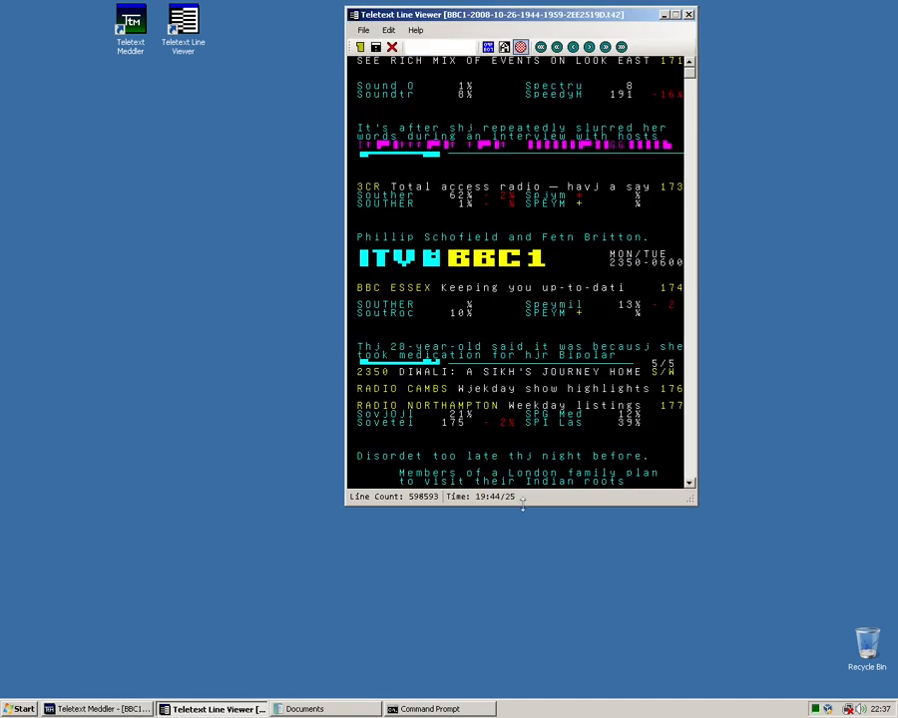
left_click_drag(522, 504, 526, 702)
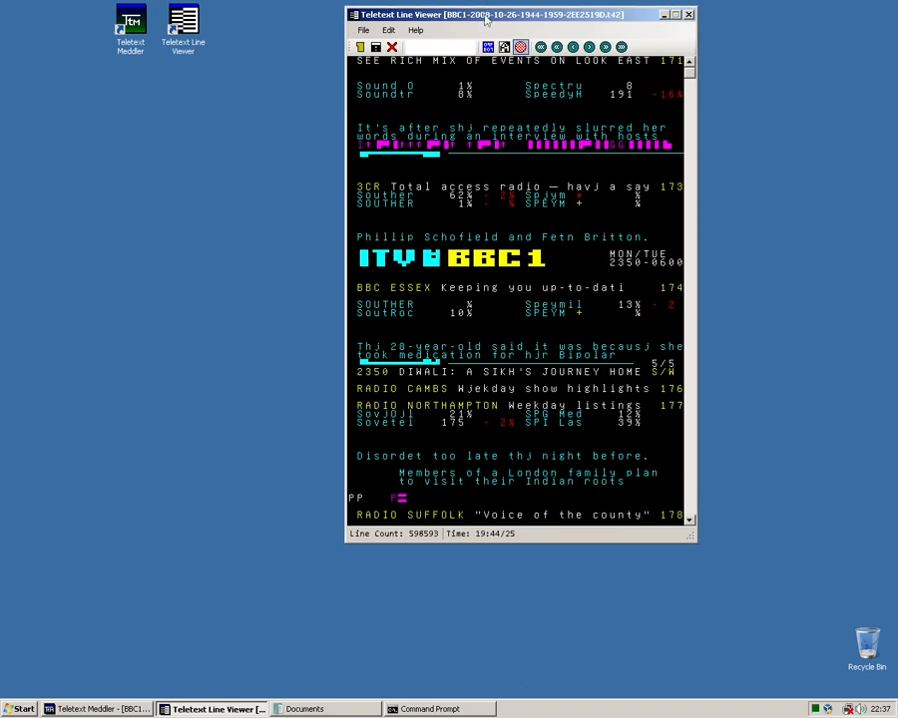
left_click_drag(491, 14, 499, 66)
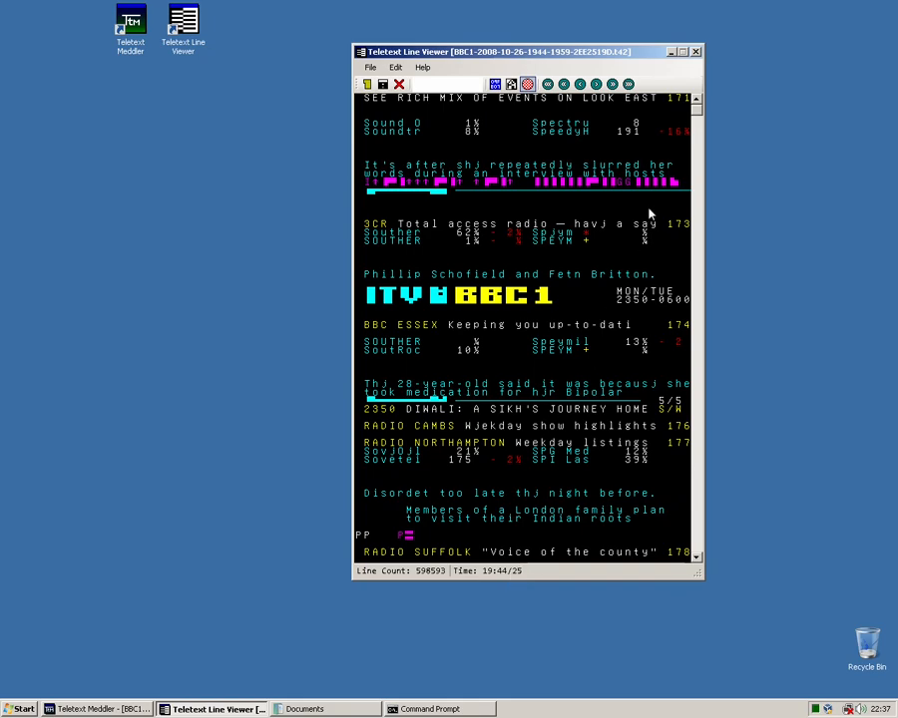
left_click_drag(696, 110, 688, 561)
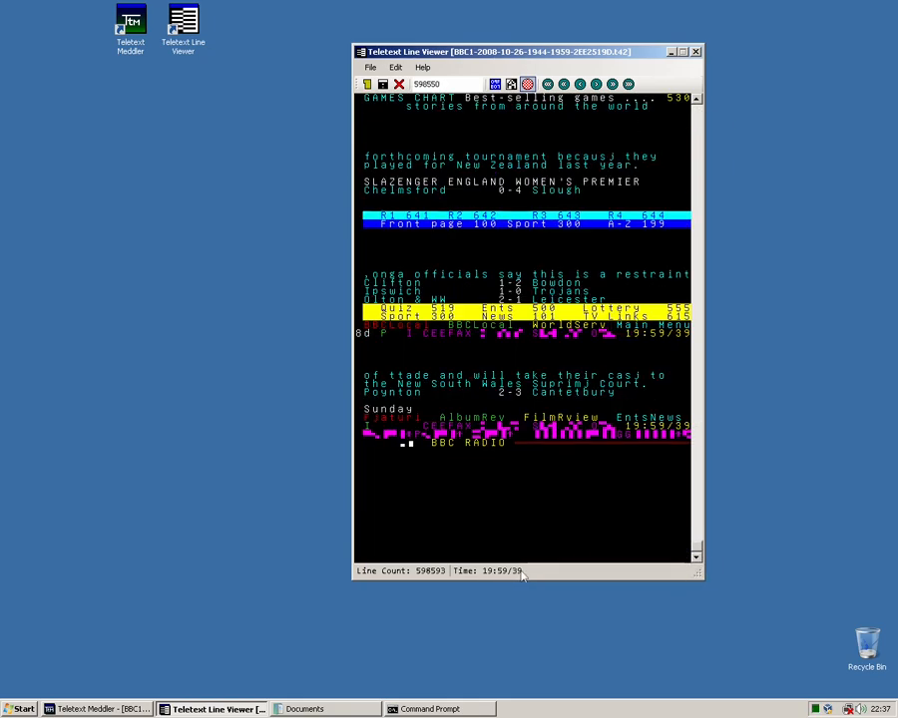
mouse_move(695, 548)
left_mouse_down()
mouse_move(698, 110)
mouse_move(699, 561)
mouse_move(699, 539)
left_mouse_up()
left_click_drag(699, 449, 489, 50)
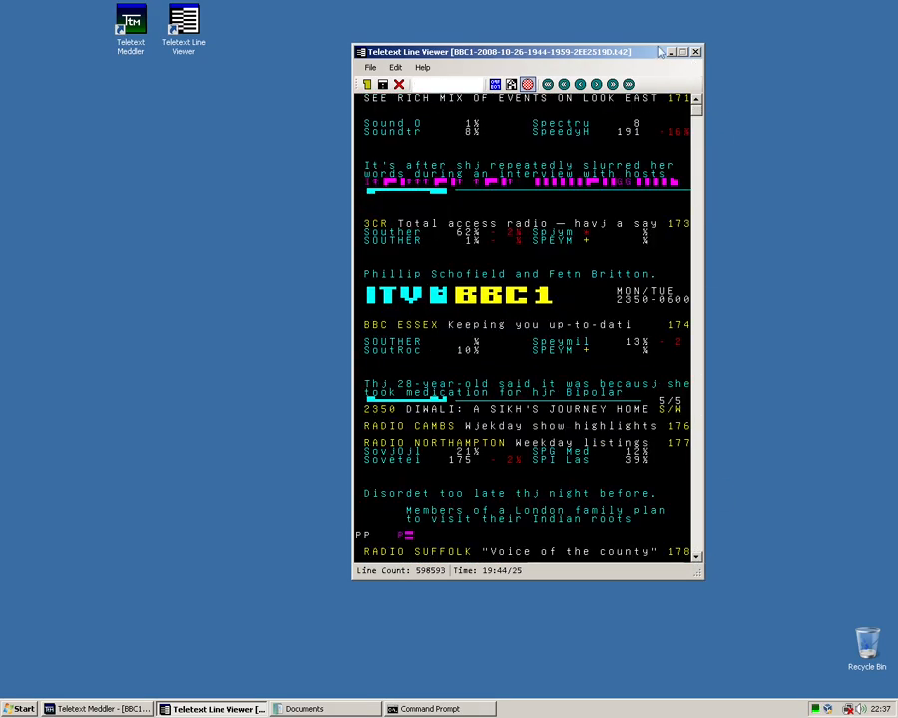
left_click(671, 52)
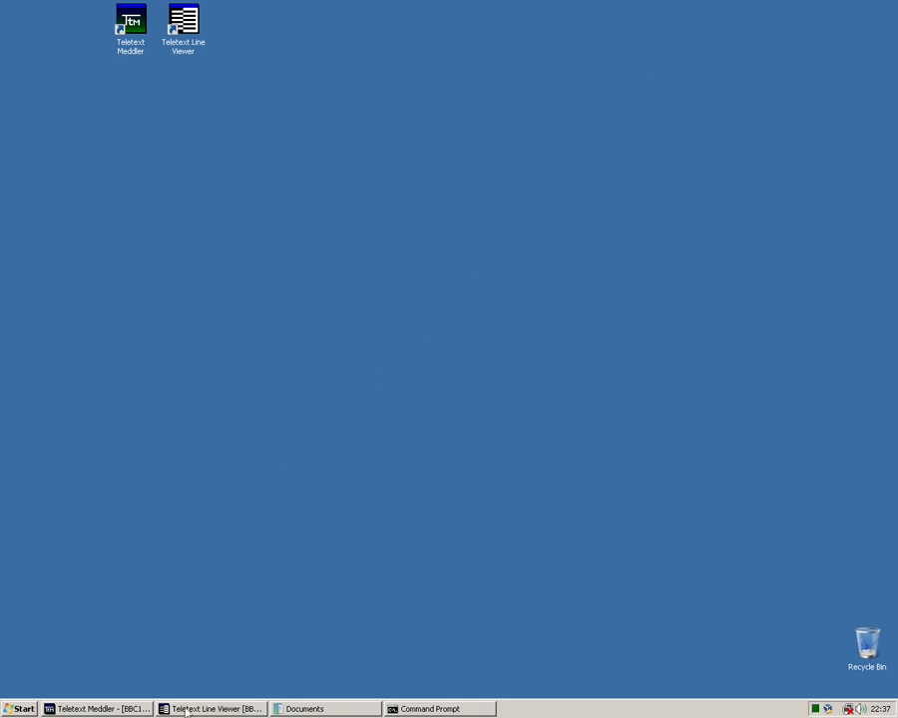
Switch to Teletext Meddler and display magazine 5, page 26 of the BBC1 capture.
left_click(99, 709)
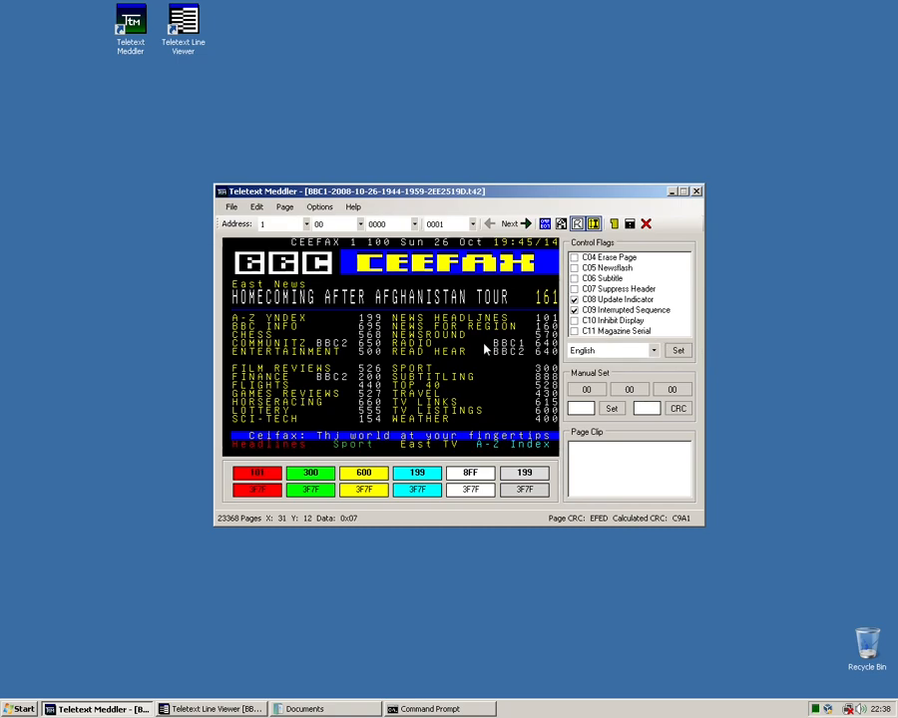
left_click(306, 224)
left_click(275, 282)
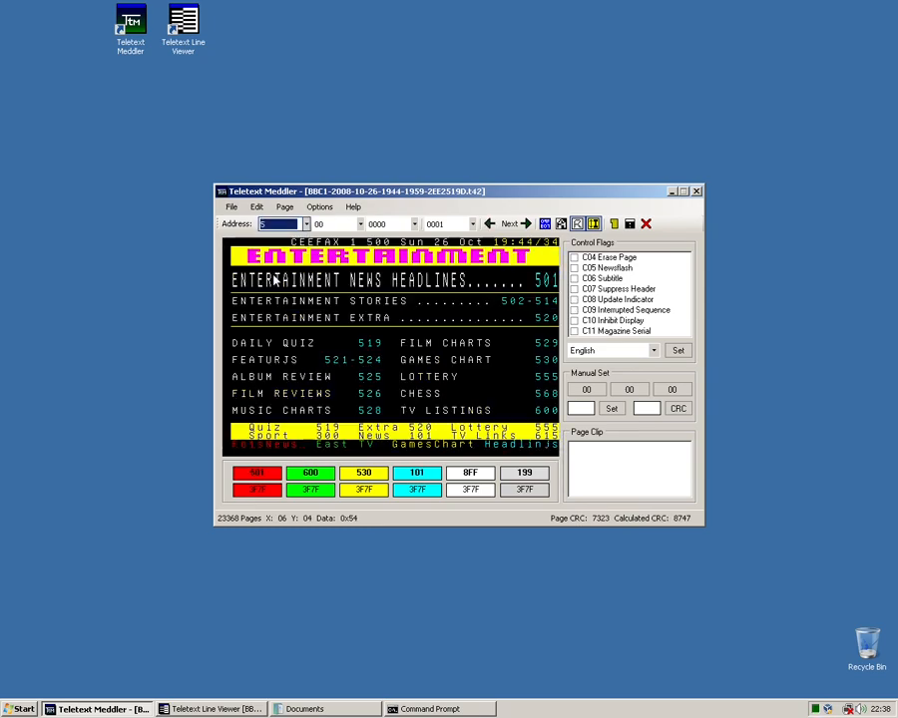
left_click(360, 223)
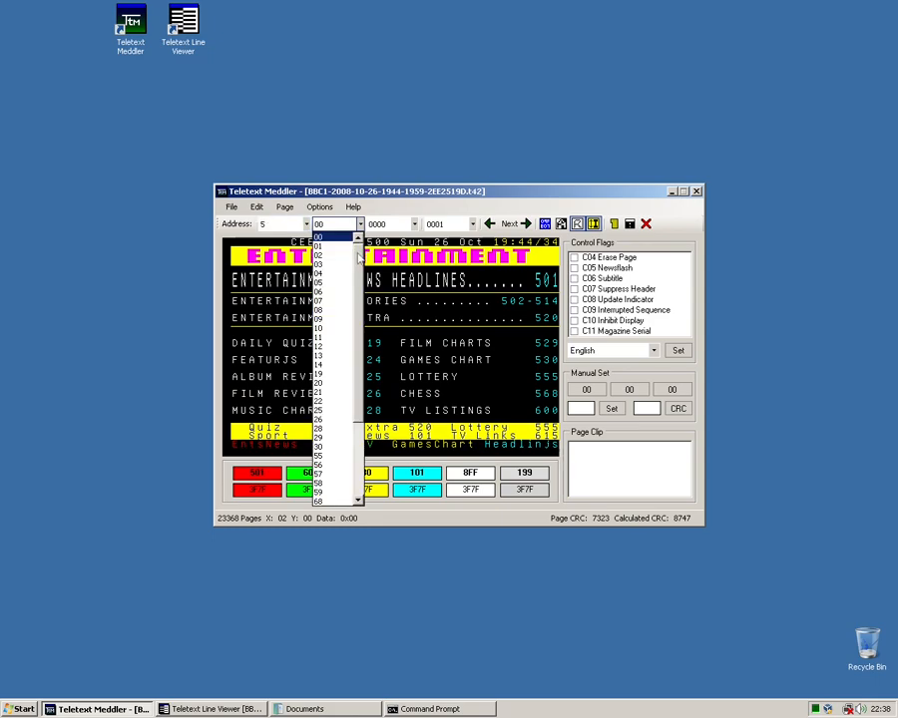
left_click(319, 419)
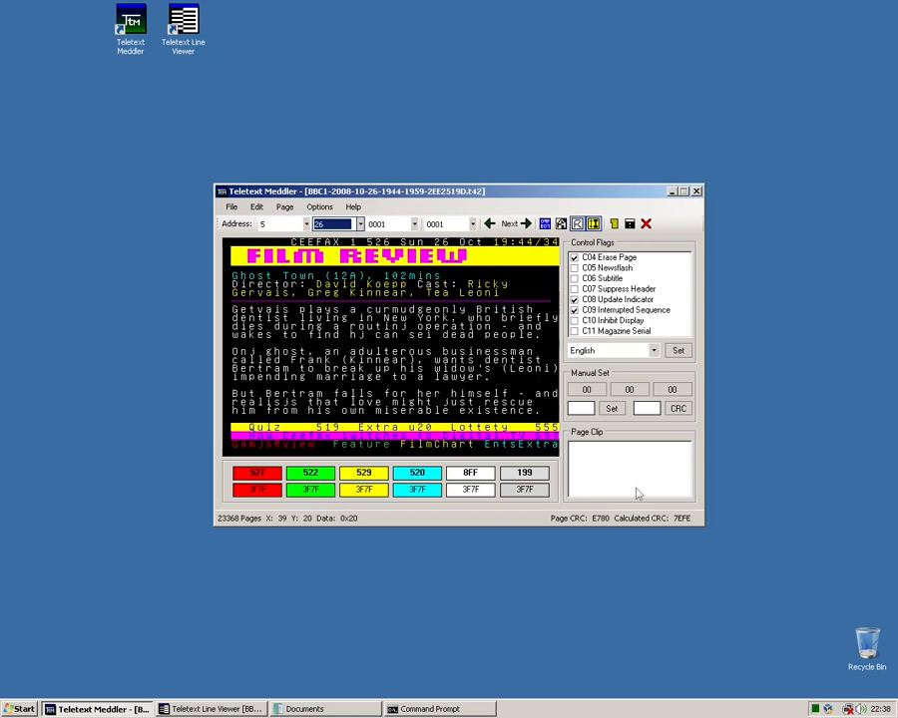
left_click(638, 494)
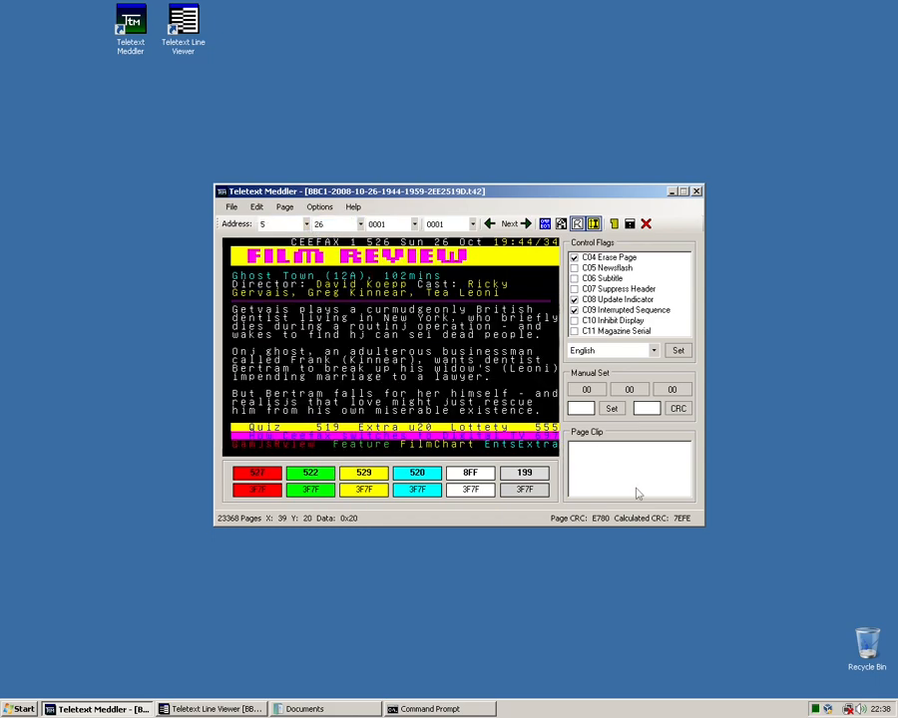
View subpage 0002 of page 526 and return to subpage 0001.
left_click(393, 225)
left_click(395, 227)
key("Down")
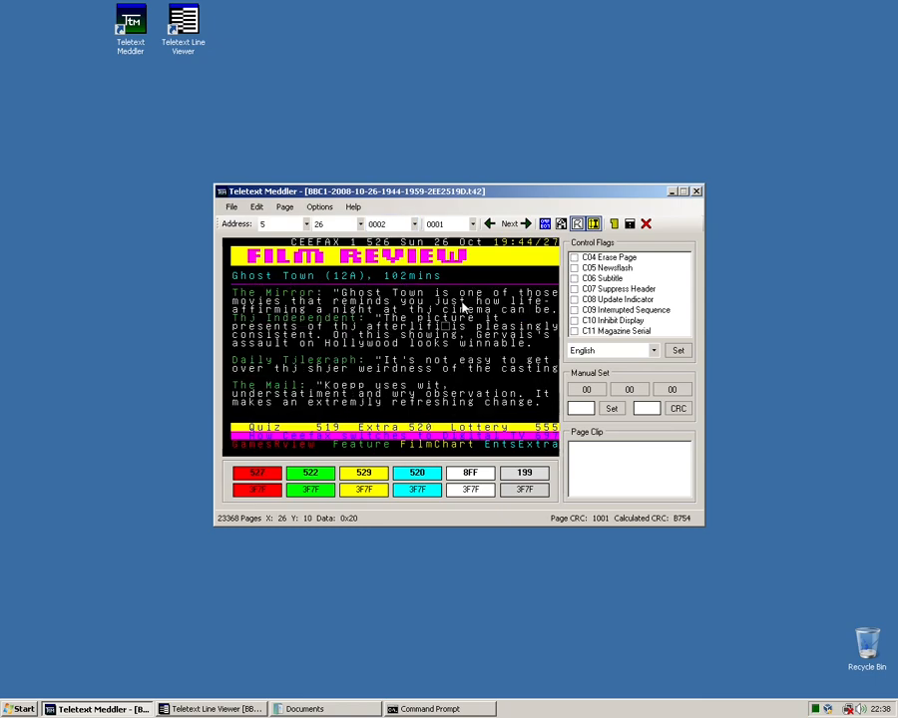
key("Up")
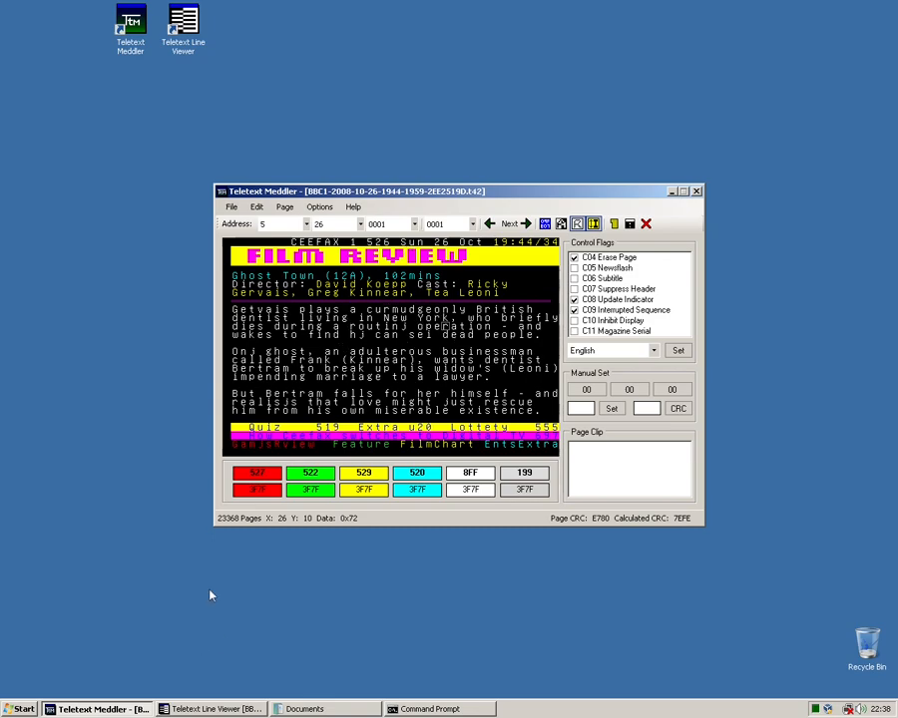
left_click(107, 708)
left_click(411, 708)
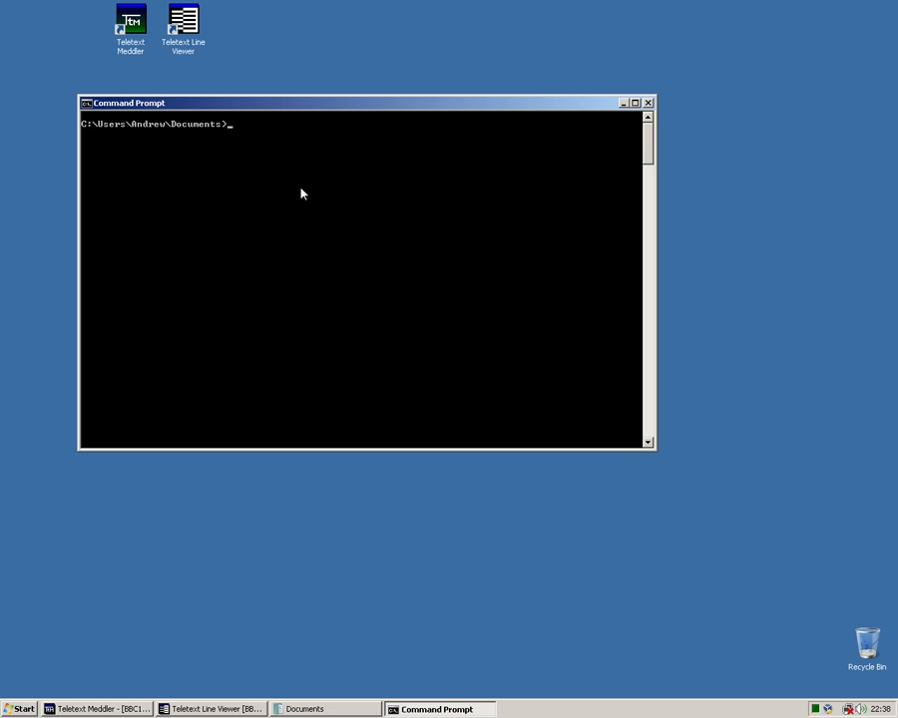
type("teletext filter -p 526 bb")
key("Tab")
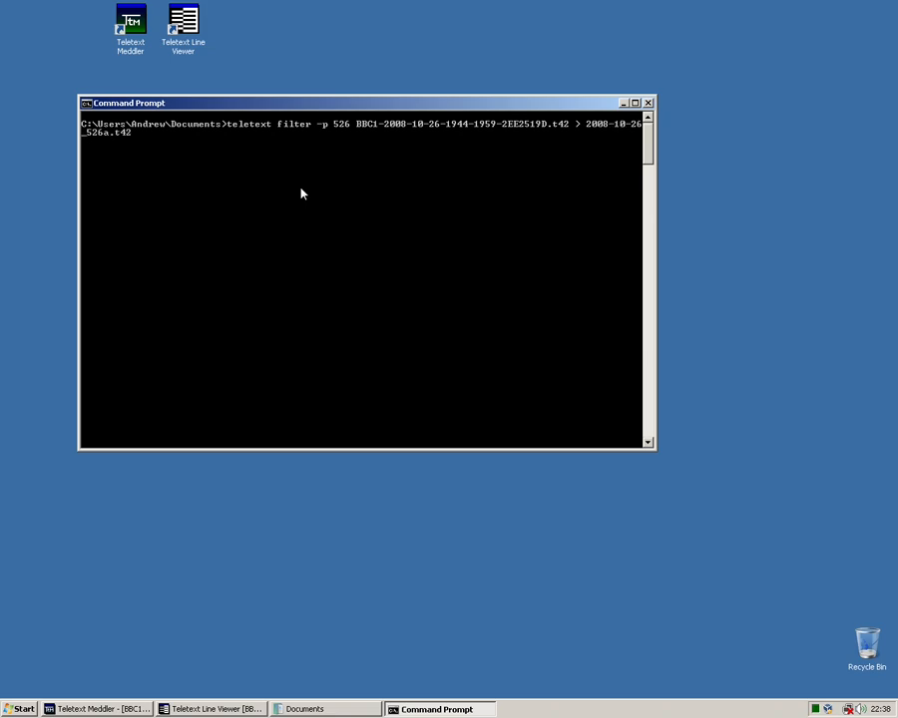
key("Return")
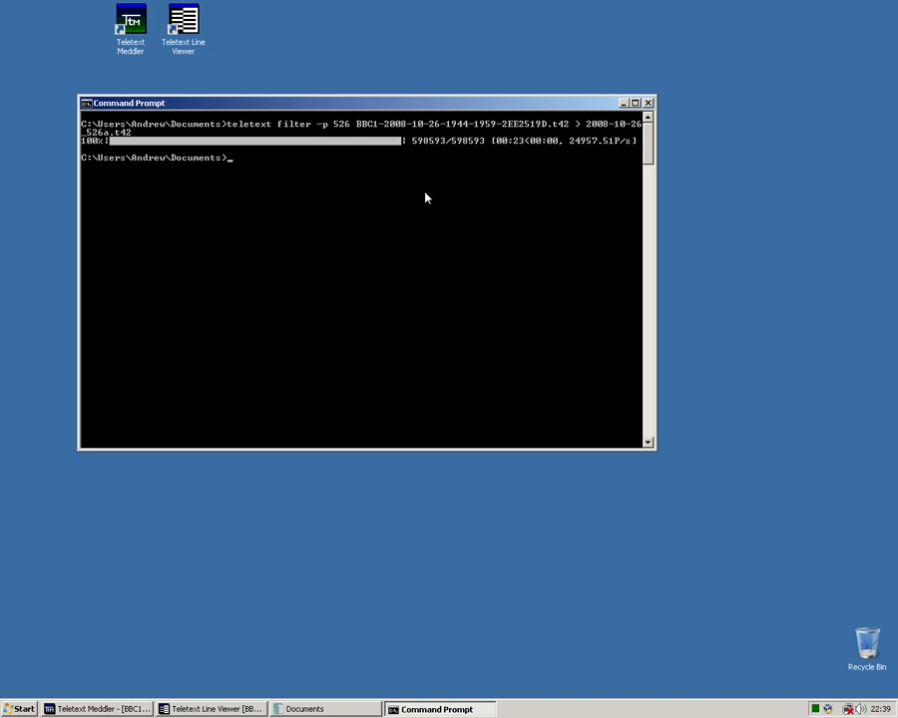
Open the filtered file 2008-10-26_526a from the Documents folder in Teletext Meddler.
left_click(436, 709)
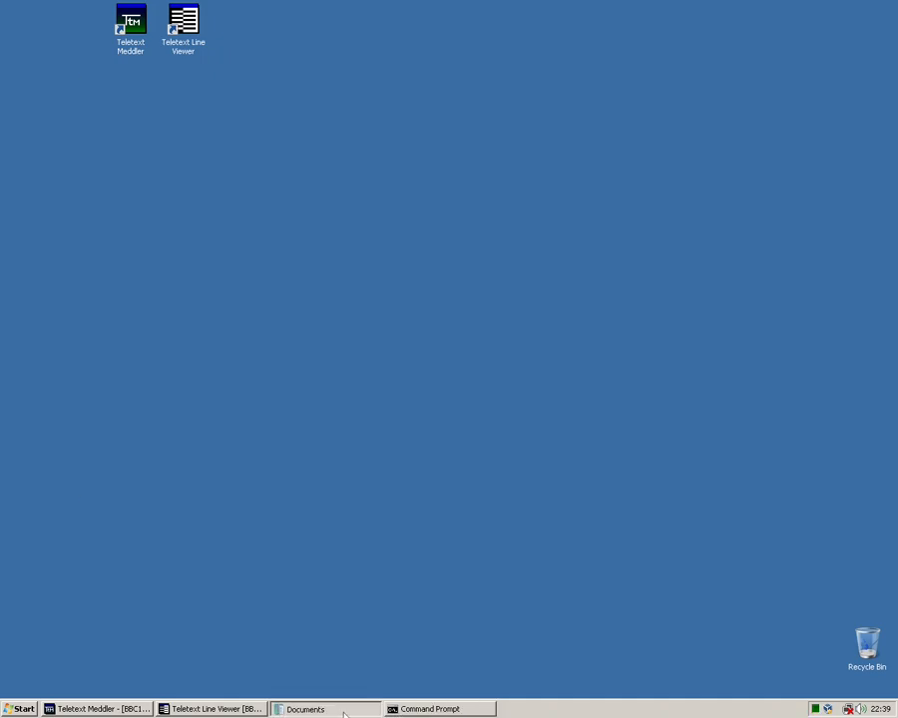
left_click(344, 708)
double_click(249, 171)
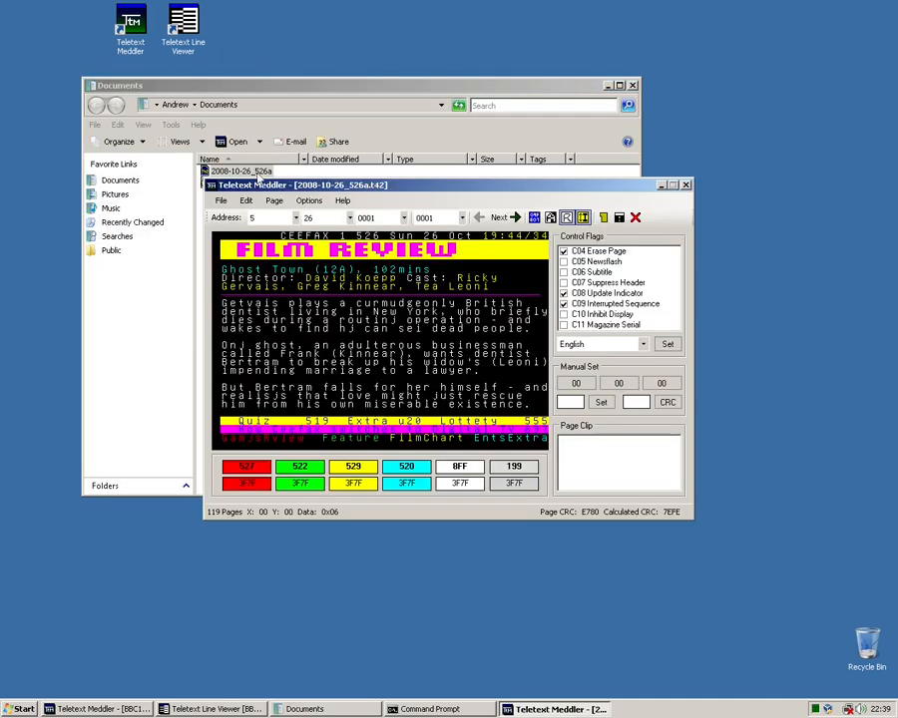
View captured copy 0062 of page 526, subpage 0001, and go back to copy 0001.
left_click(439, 220)
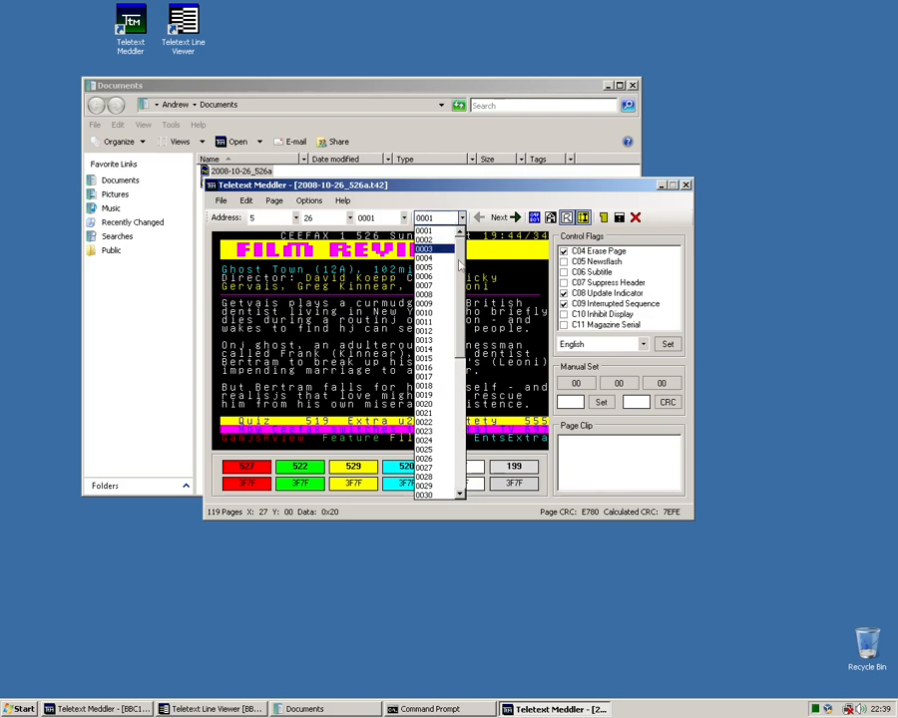
scroll(435, 479, "down", 10)
left_click(435, 496)
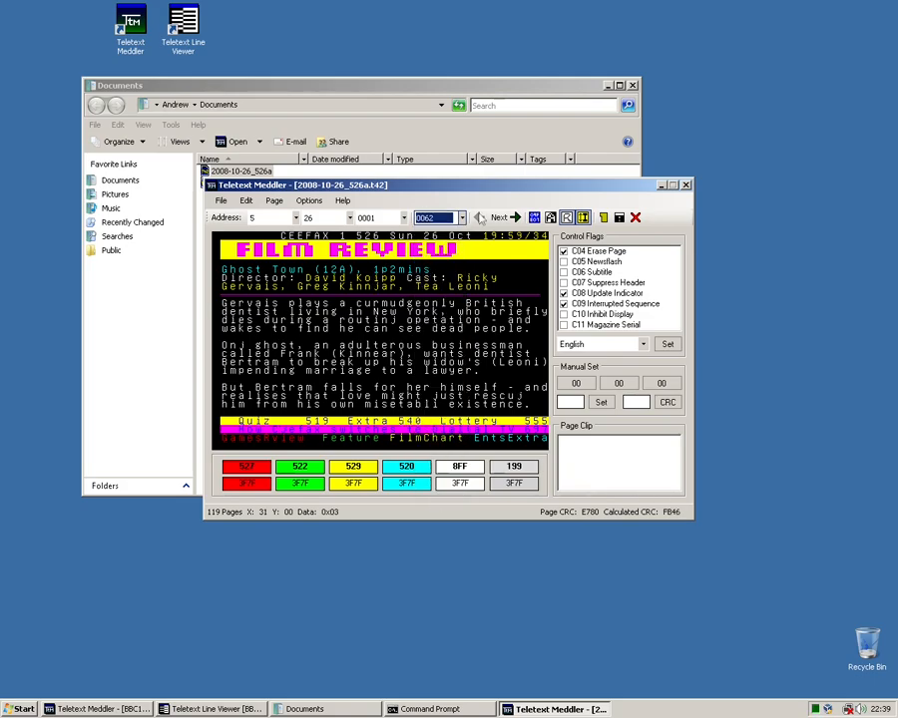
left_click(458, 218)
left_click(460, 272)
left_click(460, 235)
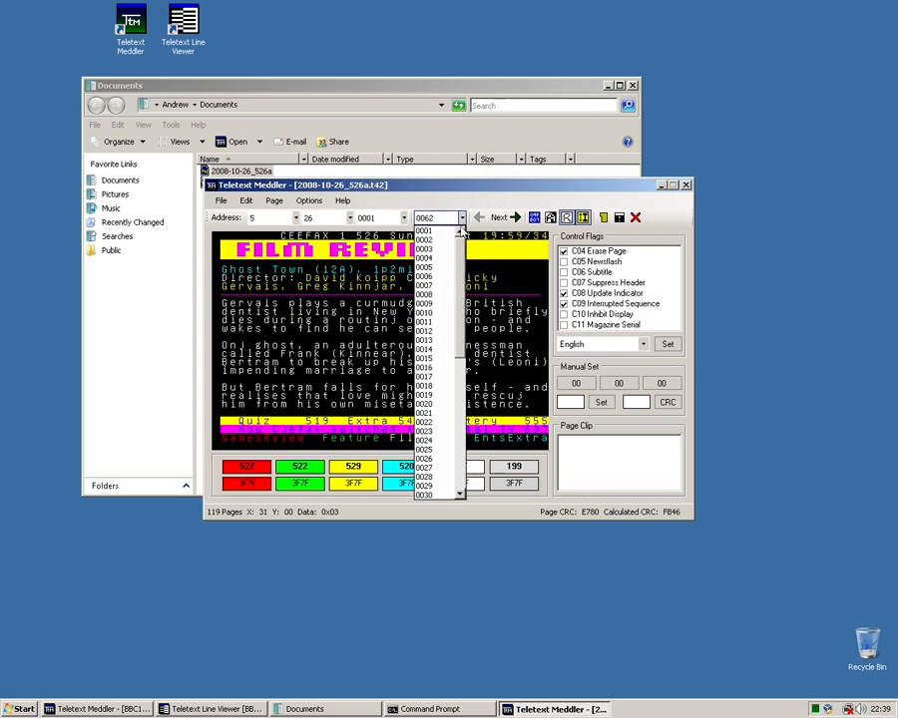
left_click(439, 231)
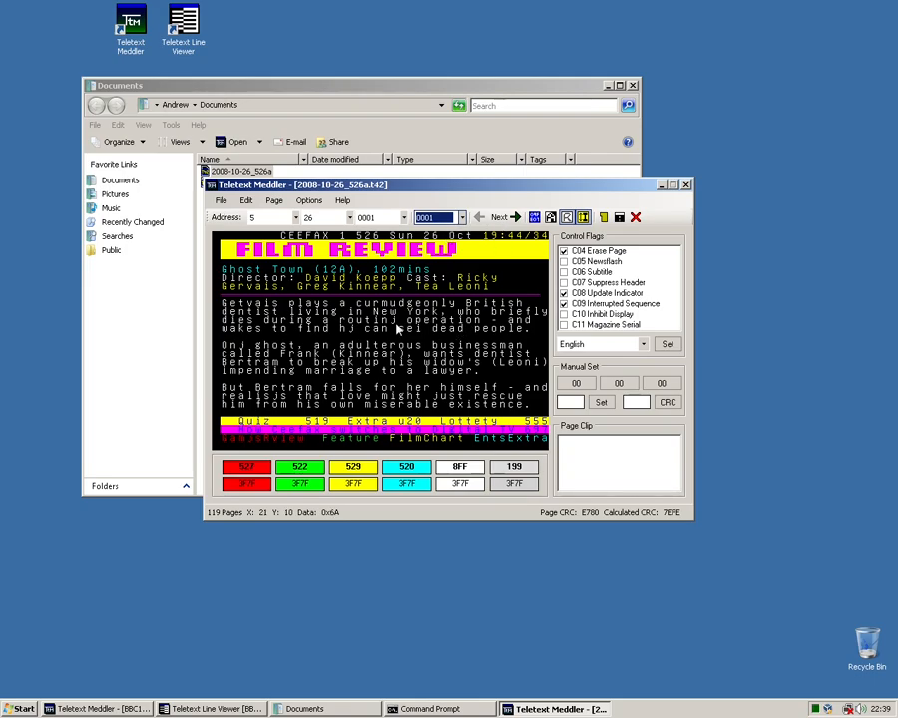
Step forward through the captured copies of subpage 0001 and back to copy 0001, comparing the character errors between them.
scroll(450, 223, "down", 6)
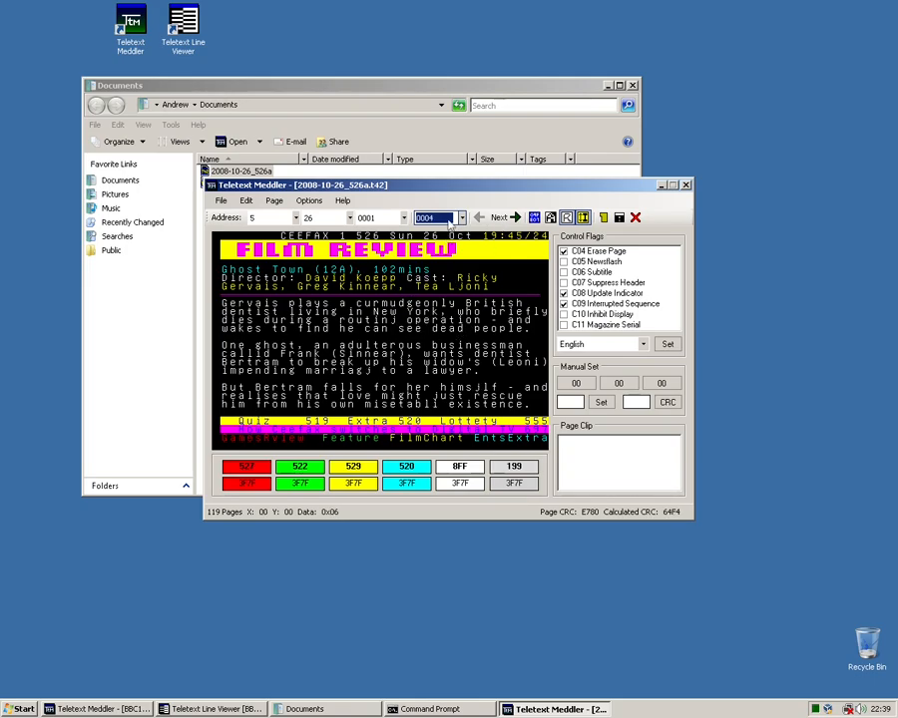
scroll(450, 224, "down", 5)
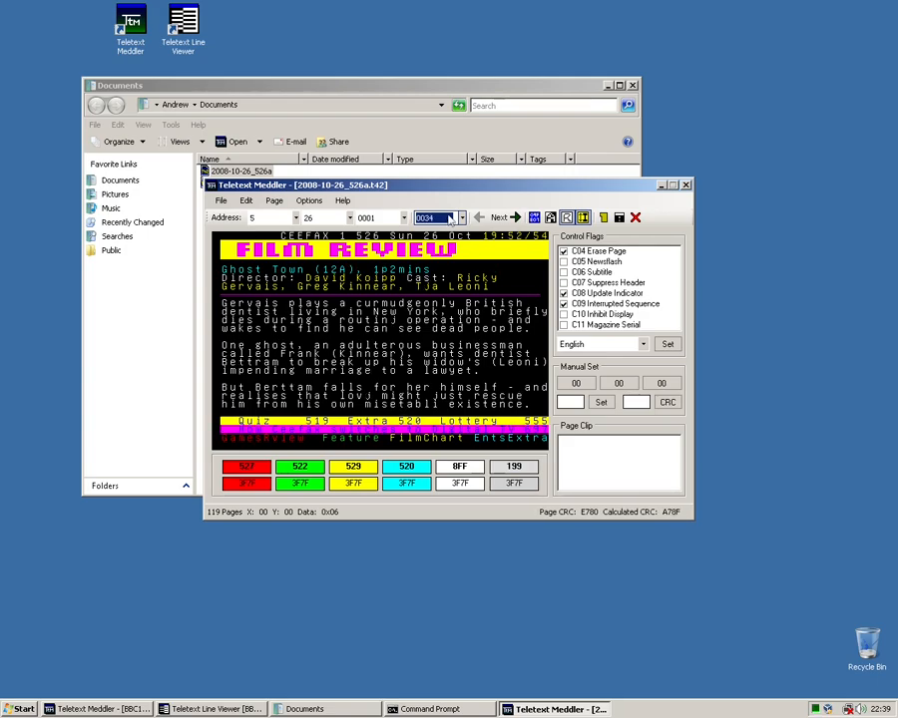
scroll(449, 213, "down", 2)
scroll(450, 219, "down", 15)
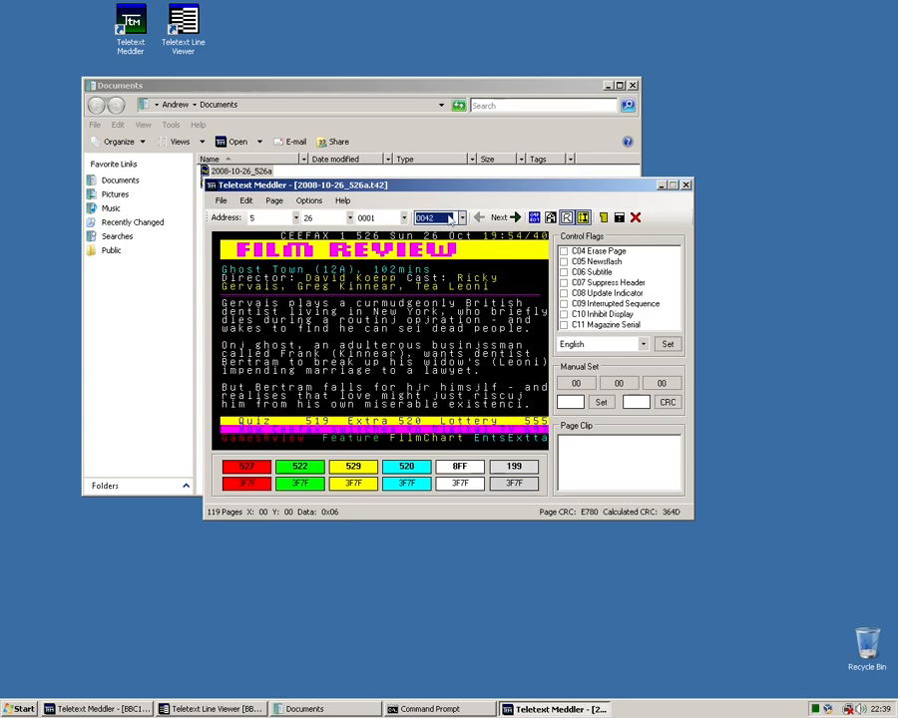
scroll(449, 218, "down", 10)
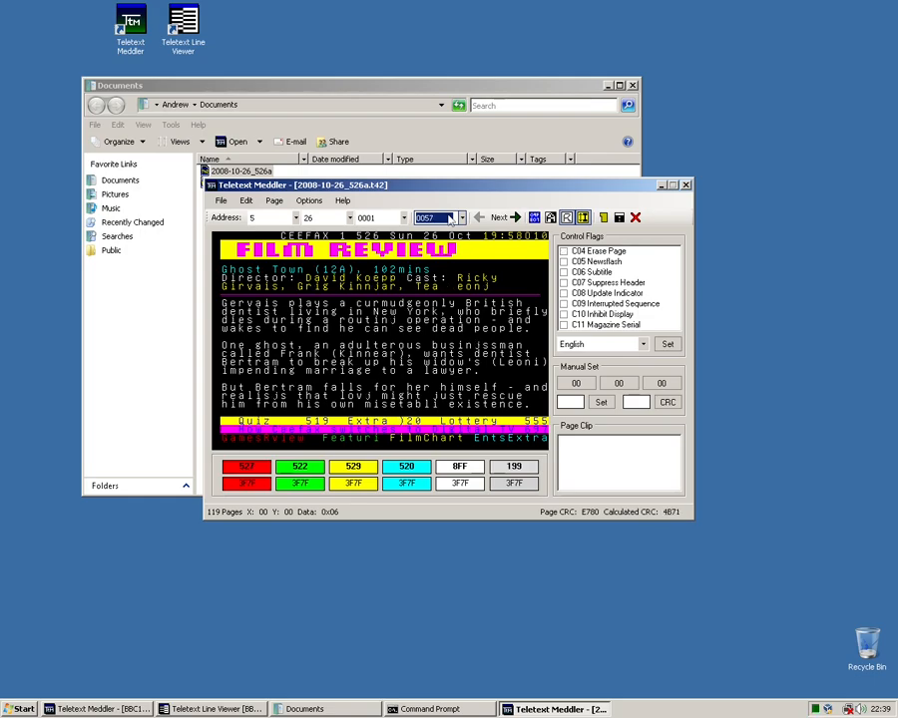
scroll(449, 218, "up", 20)
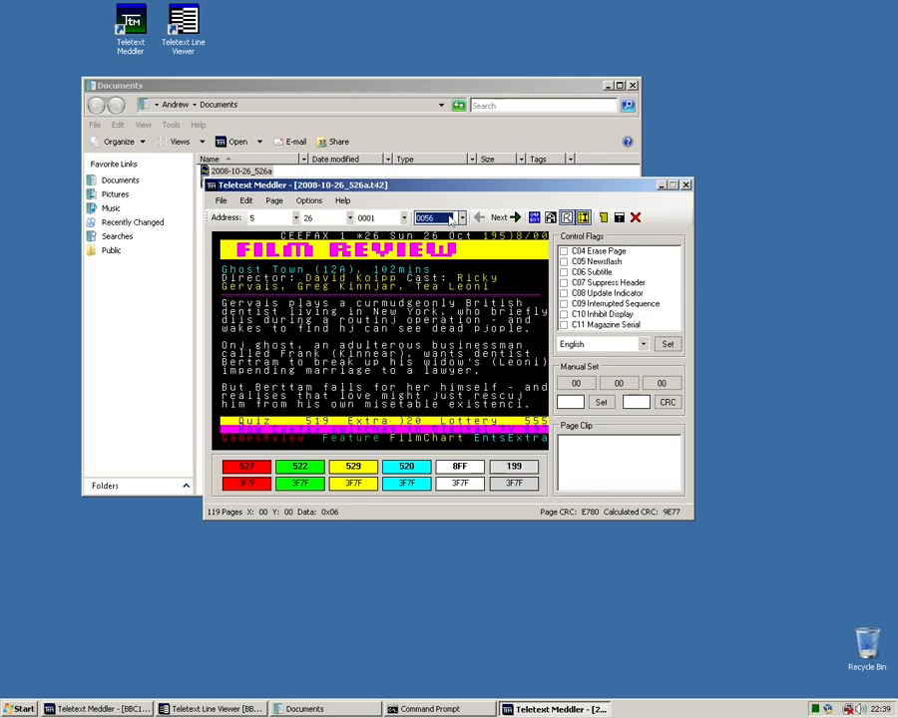
scroll(449, 218, "up", 20)
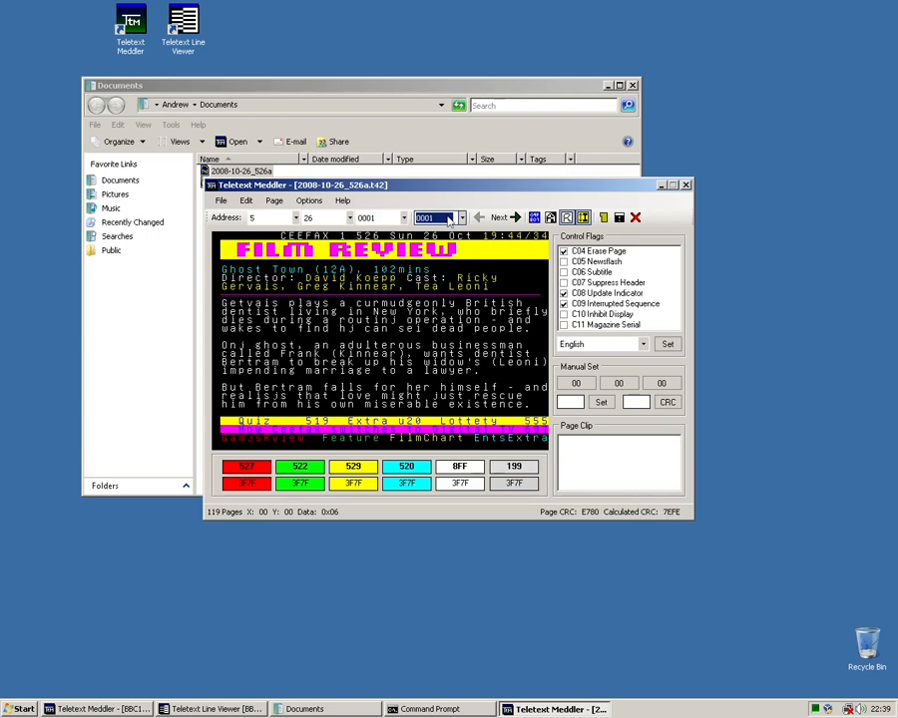
left_click(439, 328)
left_click(483, 270)
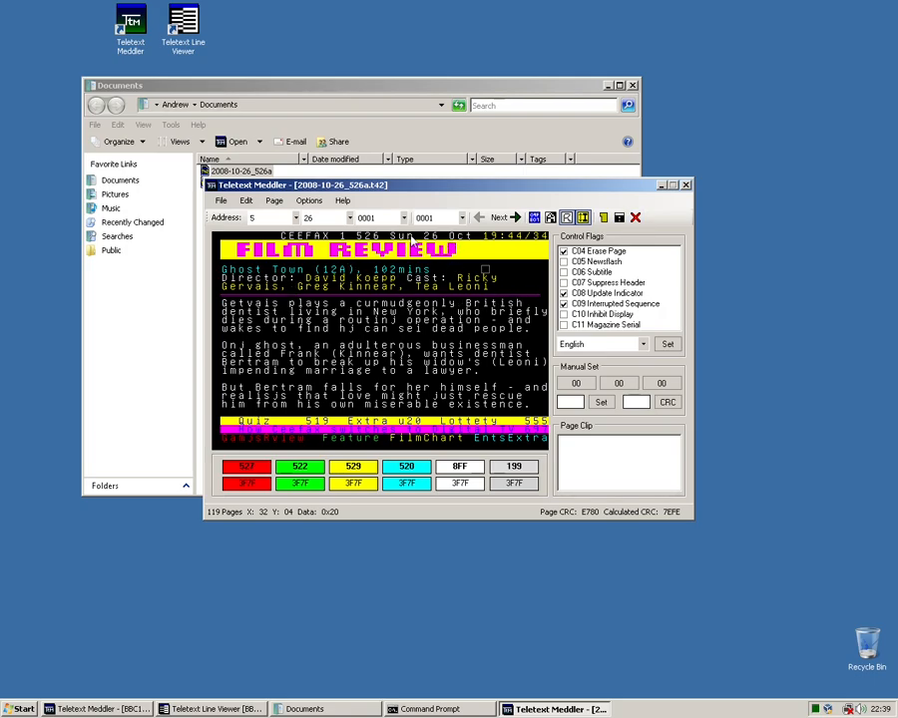
In Command Prompt, run teletext squash on 2008-10-26_526a.t42, redirecting the output to sq.t42.
left_click(659, 186)
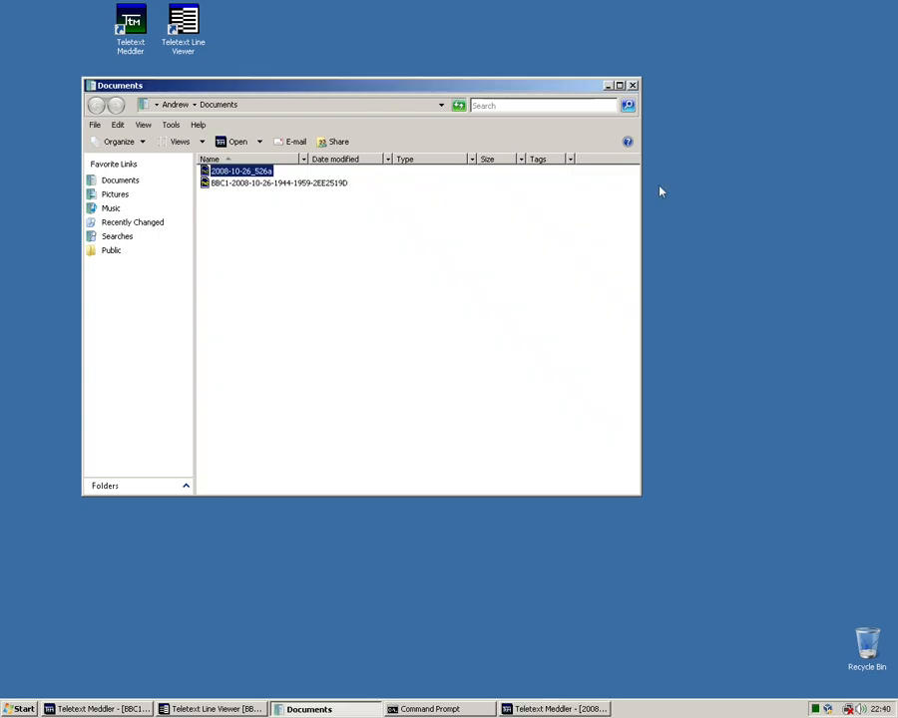
left_click(418, 709)
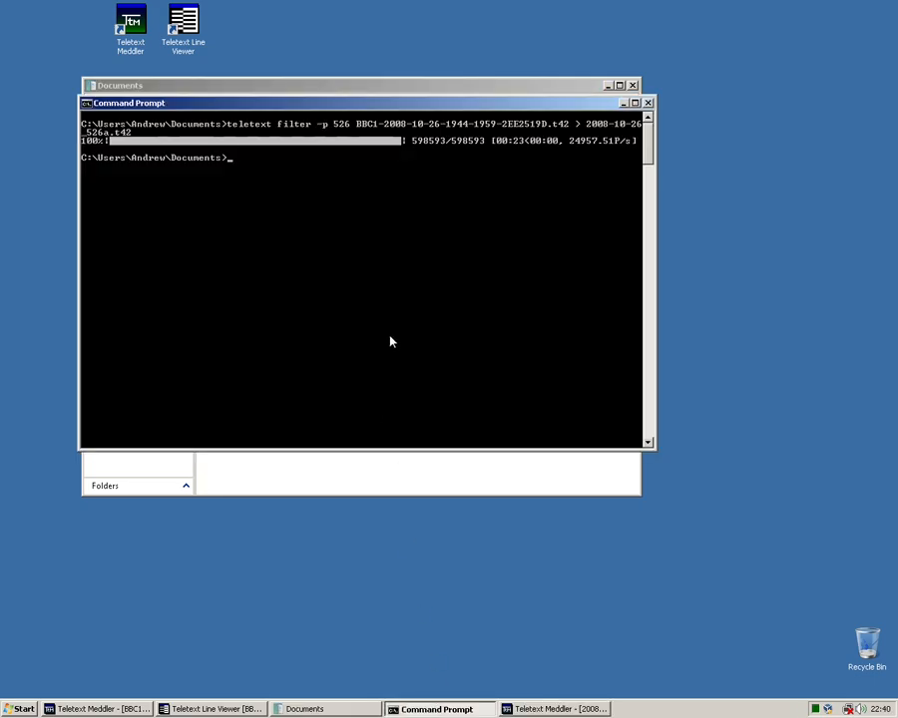
type("teletext squash")
key("Tab")
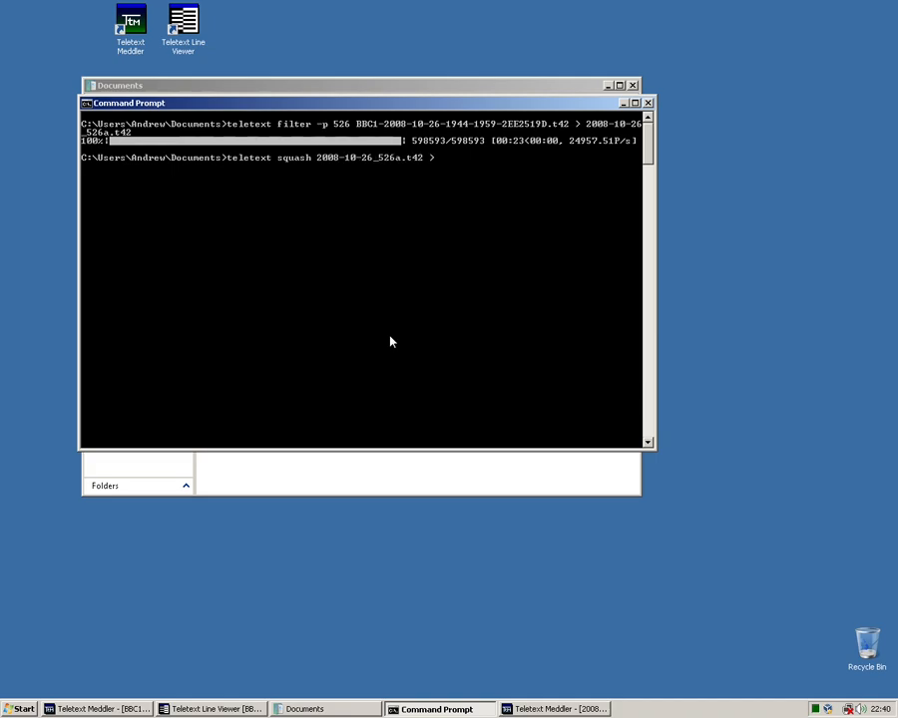
type("> sq.t42")
key("Return")
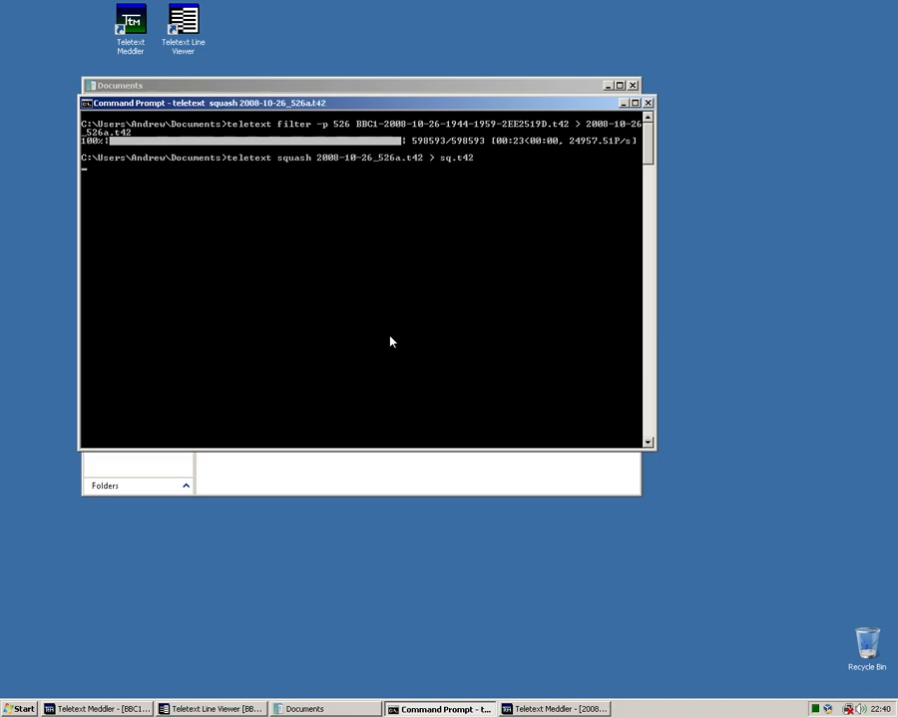
Open the squashed file sq from the Documents folder in Teletext Meddler and minimise the folder window.
left_click(310, 468)
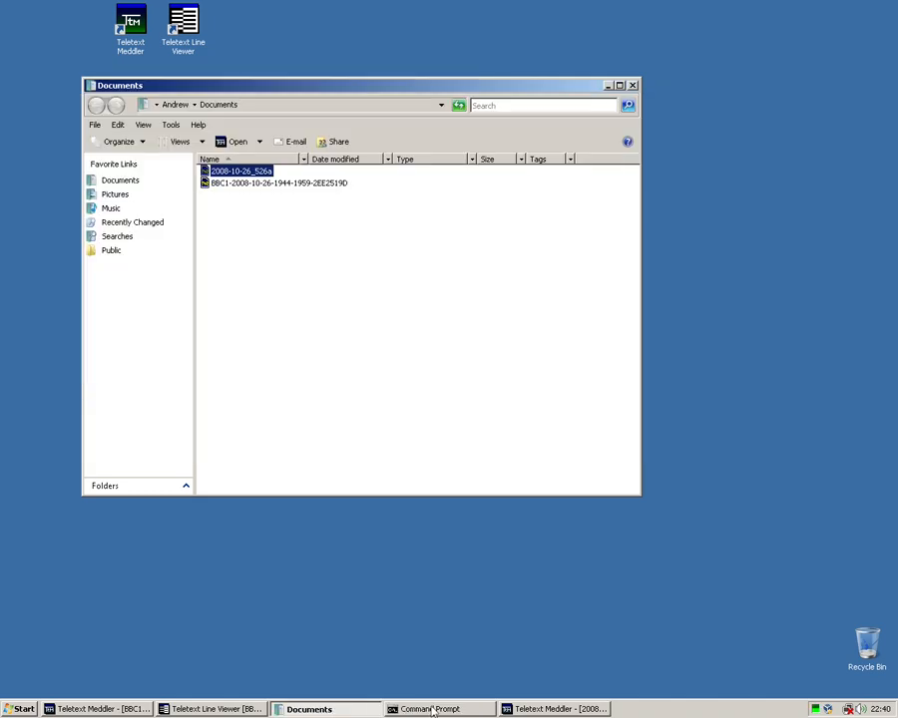
double_click(216, 196)
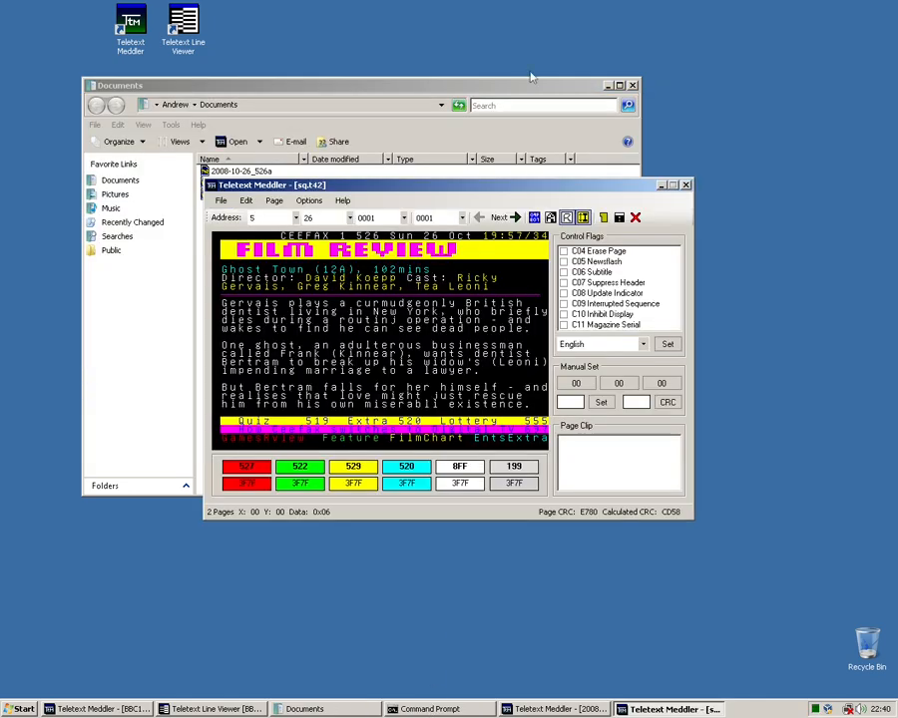
left_click(606, 86)
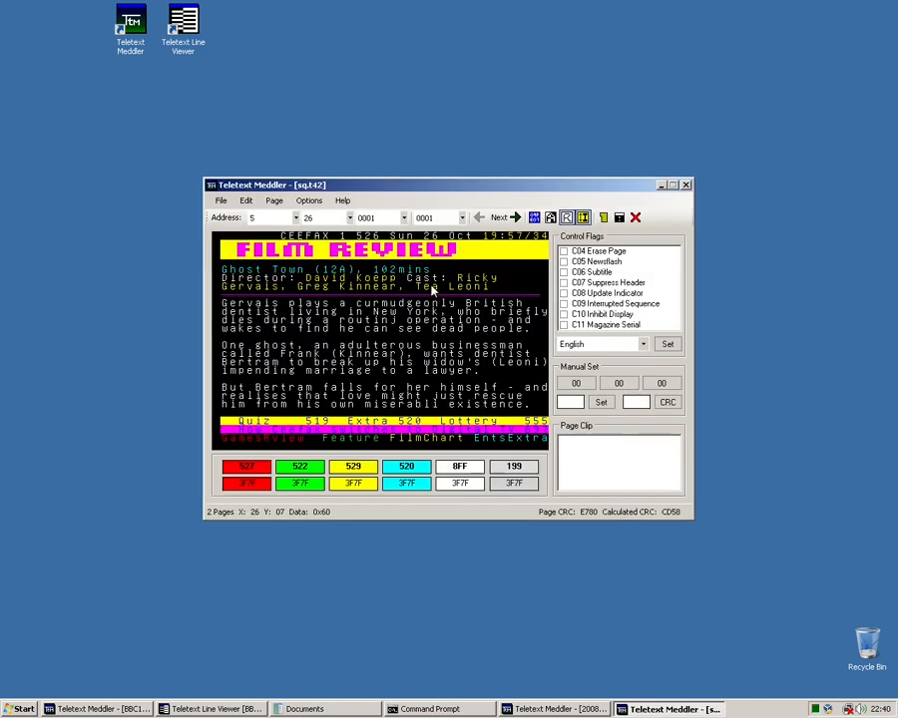
Load the reference page CRCs for sq.t42 from 2008-10-26_526a and view the CRC list for subpage 0001.
left_click(220, 200)
left_click(262, 232)
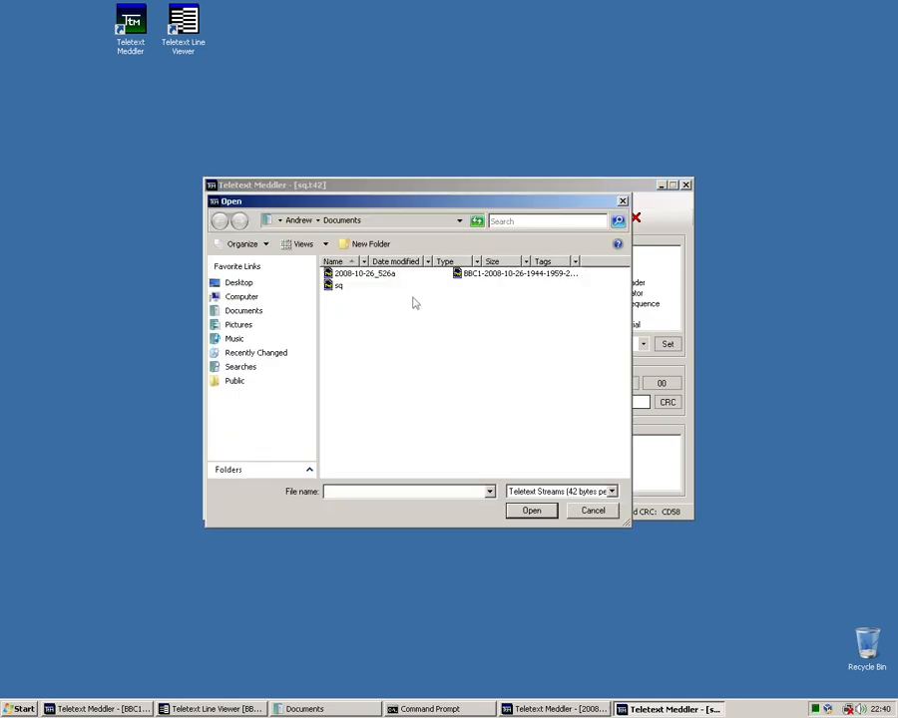
left_click(369, 273)
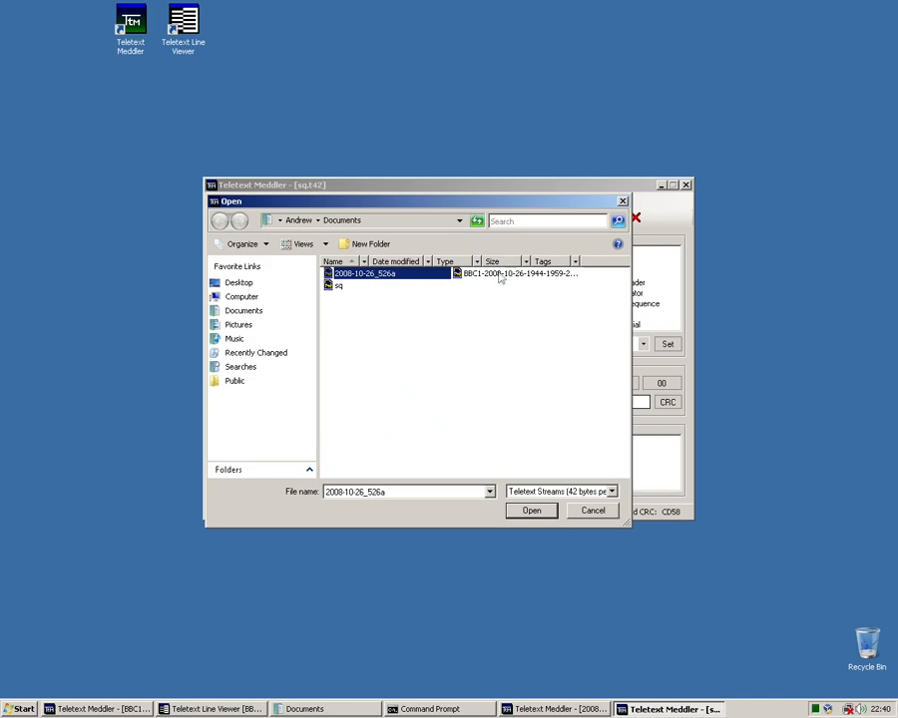
left_click(528, 517)
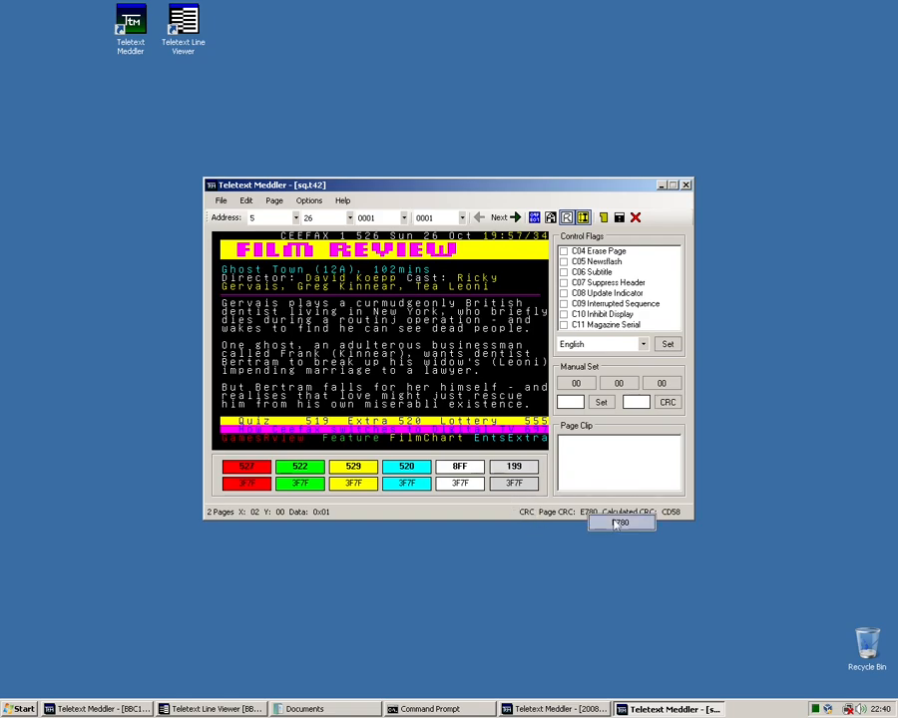
left_click(480, 510)
Switch between subpages 0001 and 0002 of page 526, checking the text for remaining errors and comparing the CRCs.
key("Page_Down")
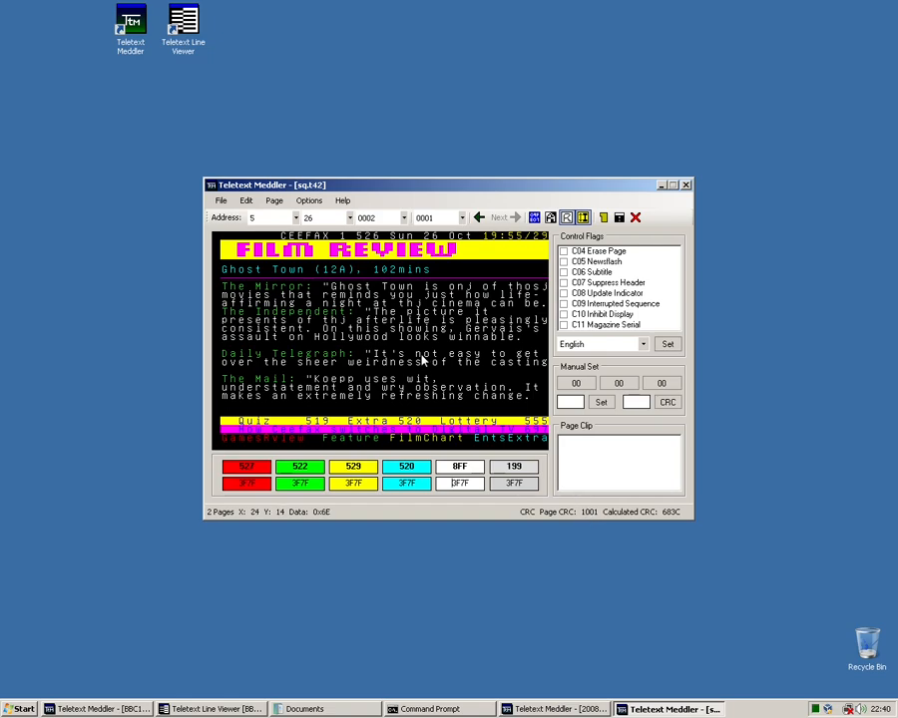
key("Page_Up")
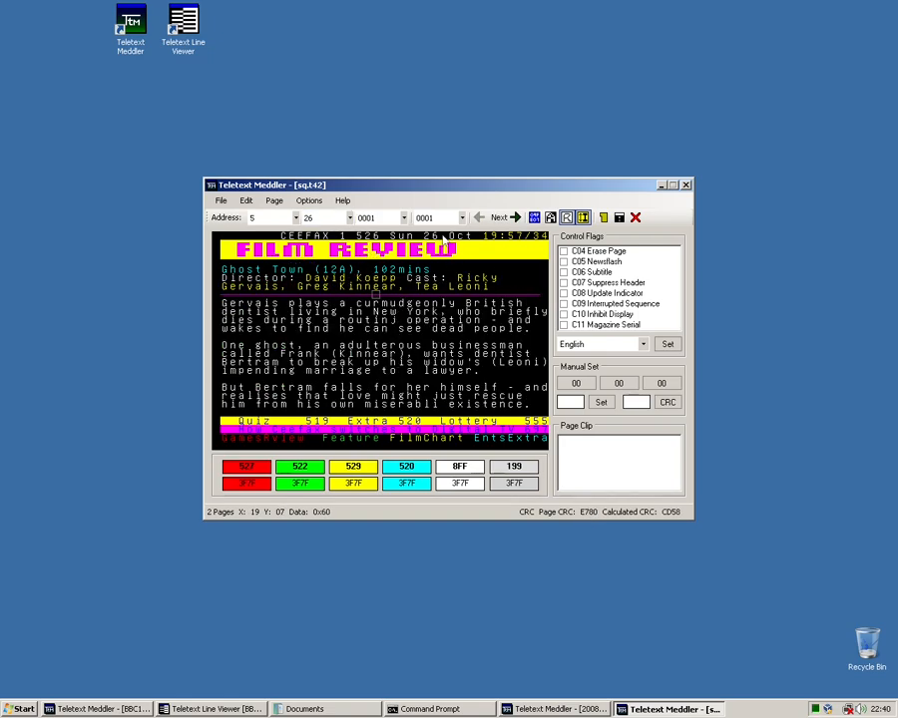
key("Page_Down")
key("Page_Up")
key("Page_Down")
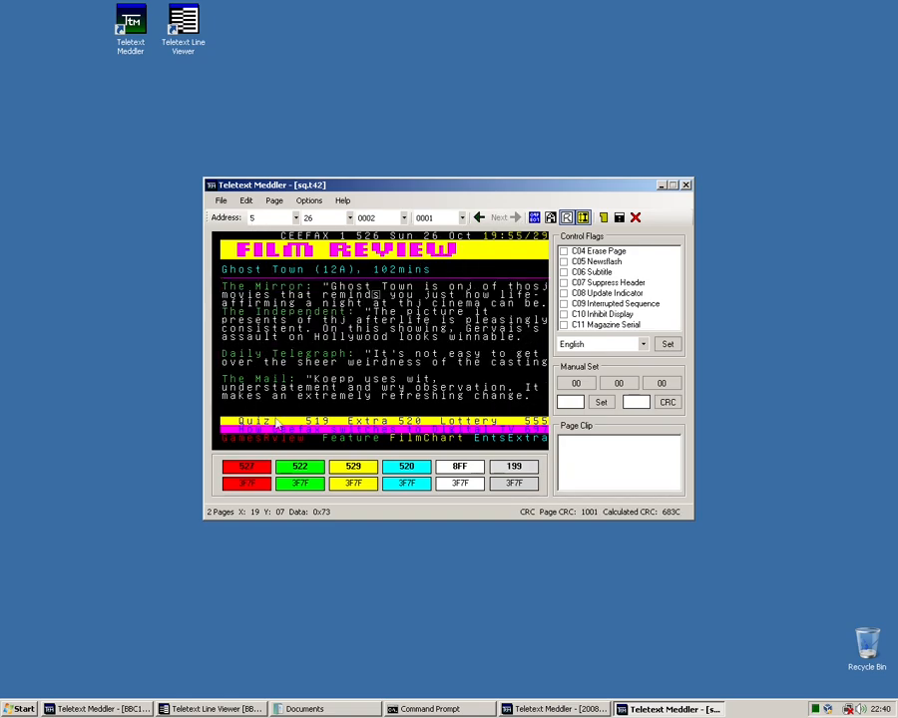
key("Page_Up")
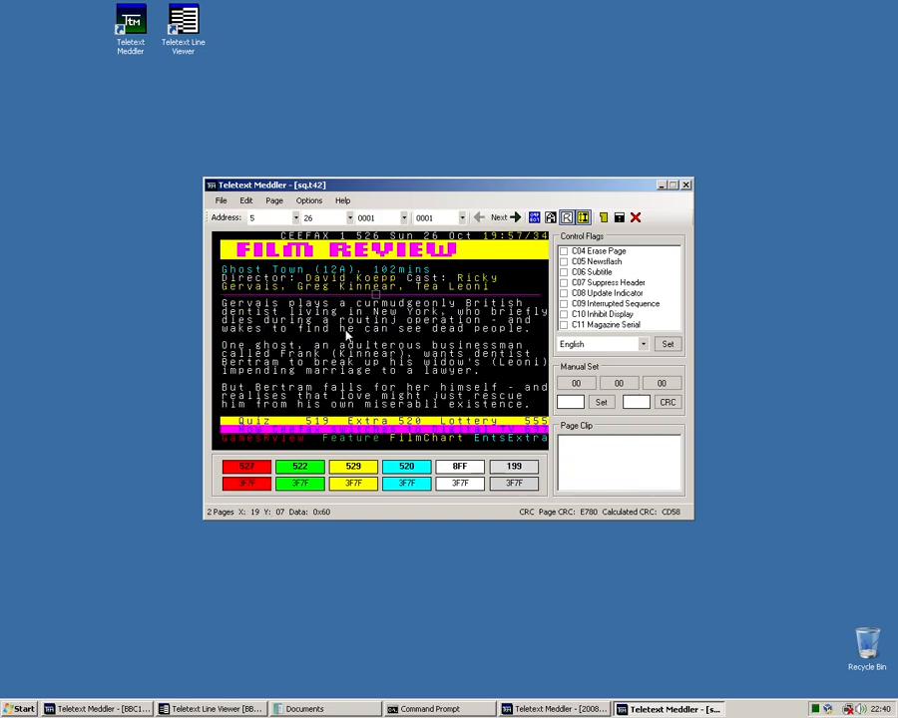
Show the control codes, correct the wrong letters in "routine" and "miserable" to e on subpage 0001, and save the file.
left_click(534, 216)
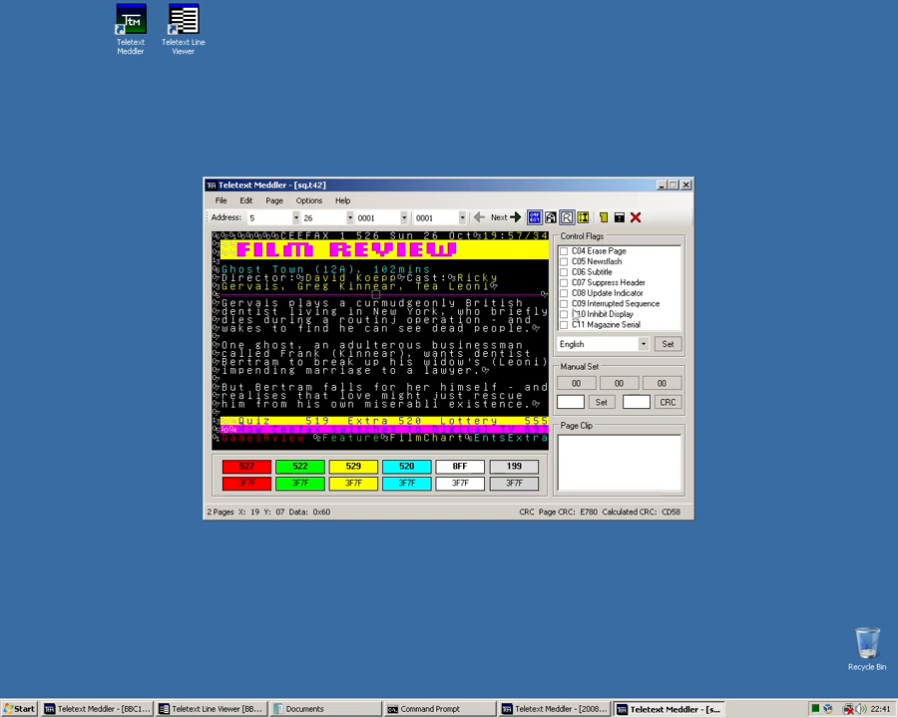
key("Page_Down")
key("Page_Up")
left_click(395, 325)
type("e")
left_click(443, 418)
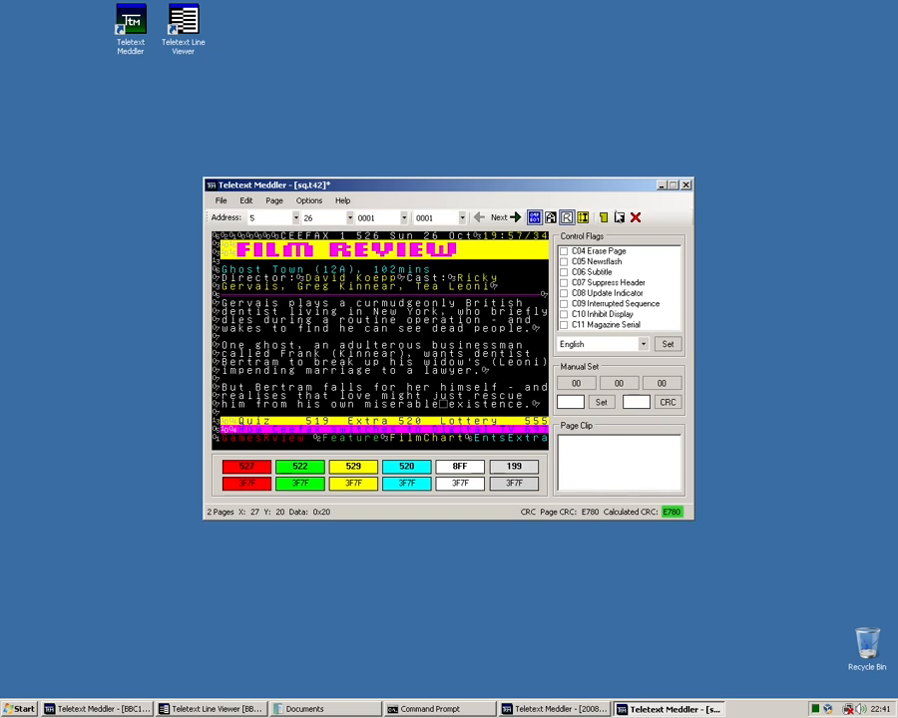
left_click(618, 217)
On subpage 0002, correct the wrong letters to e in "one of those", "at the cinema" and "of the afterlife", and save the file.
key("Page_Down")
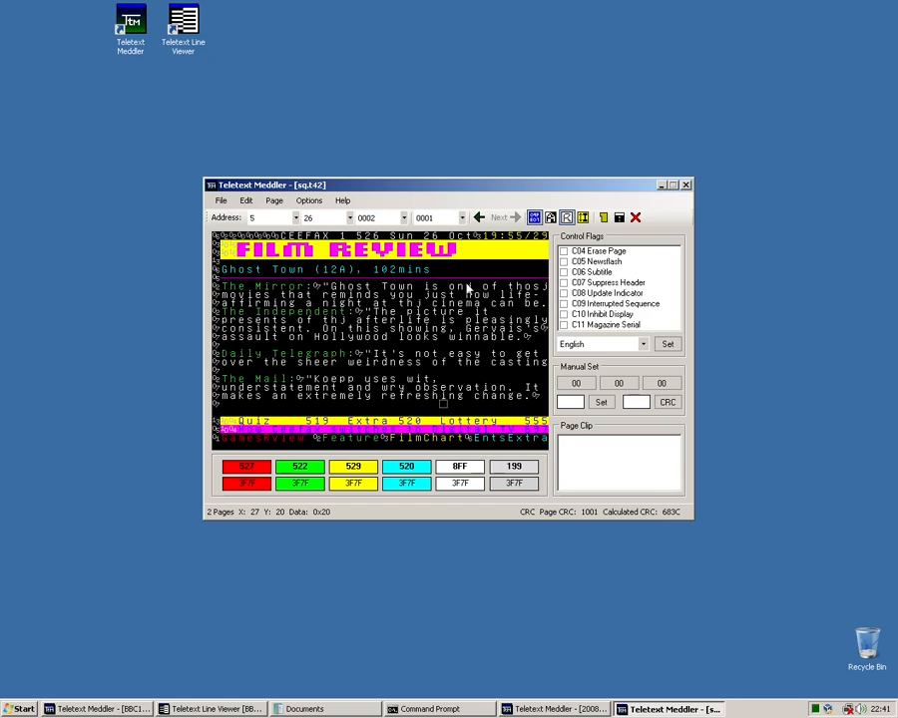
left_click(467, 286)
type("e")
left_click(545, 287)
type("e")
left_click(417, 304)
type("e")
left_click(343, 320)
type("e")
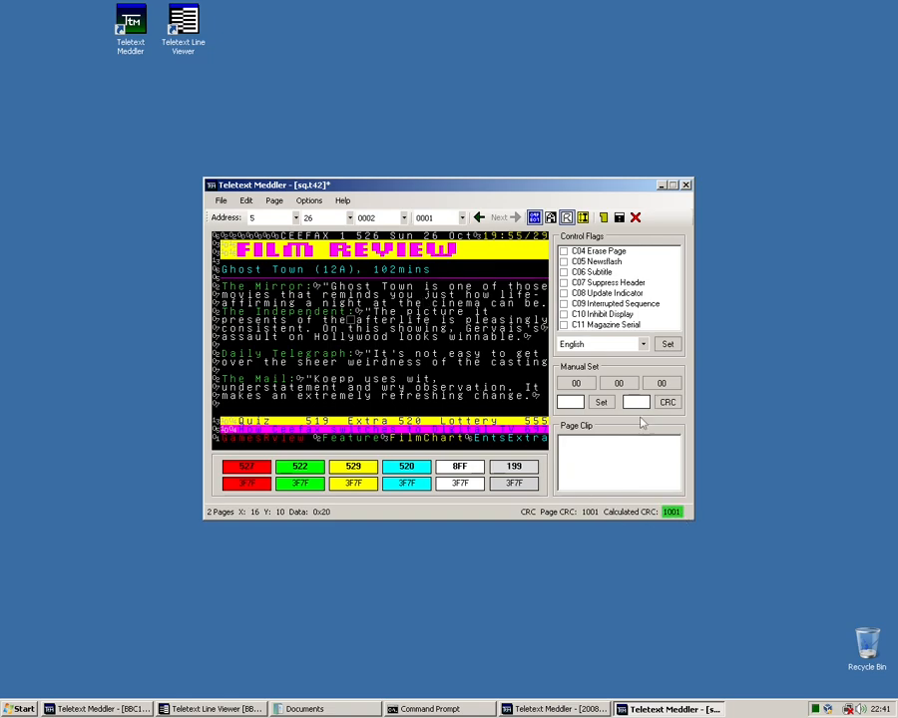
left_click(451, 379)
Alternate between the corrected subpages 0001 and 0002, reviewing their text and CRC match, and finish on subpage 0001.
key("Page_Up")
key("Page_Down")
key("Page_Up")
key("Page_Down")
key("Page_Up")
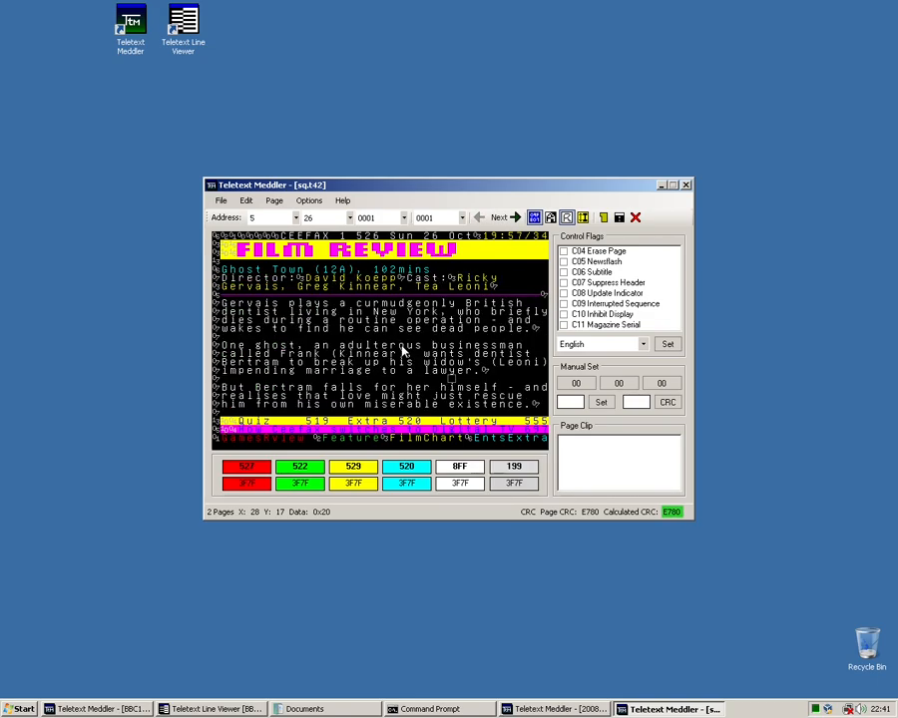
key("Page_Down")
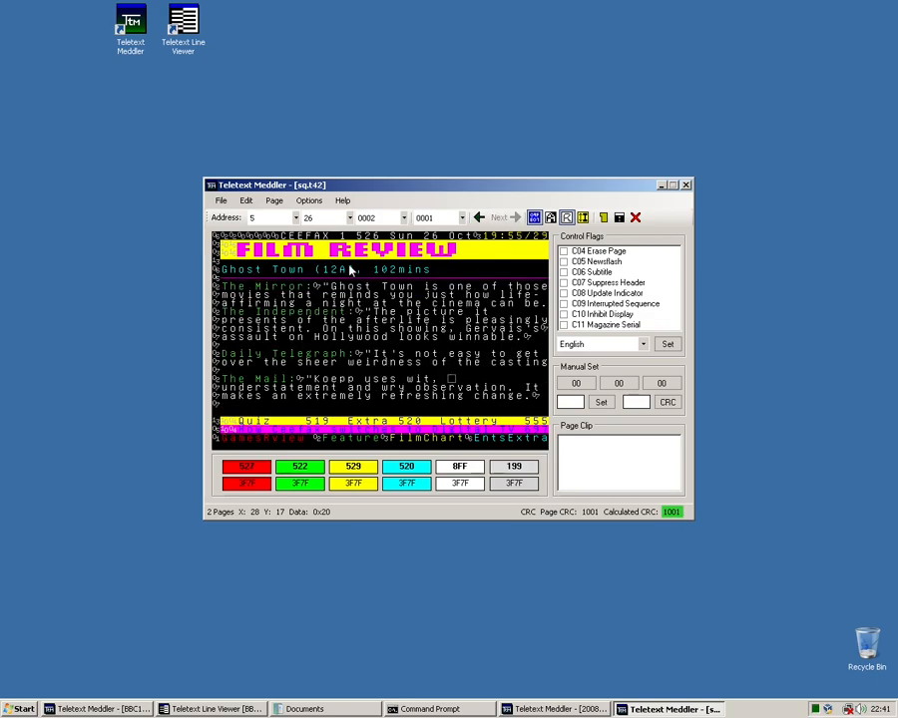
key("Page_Up")
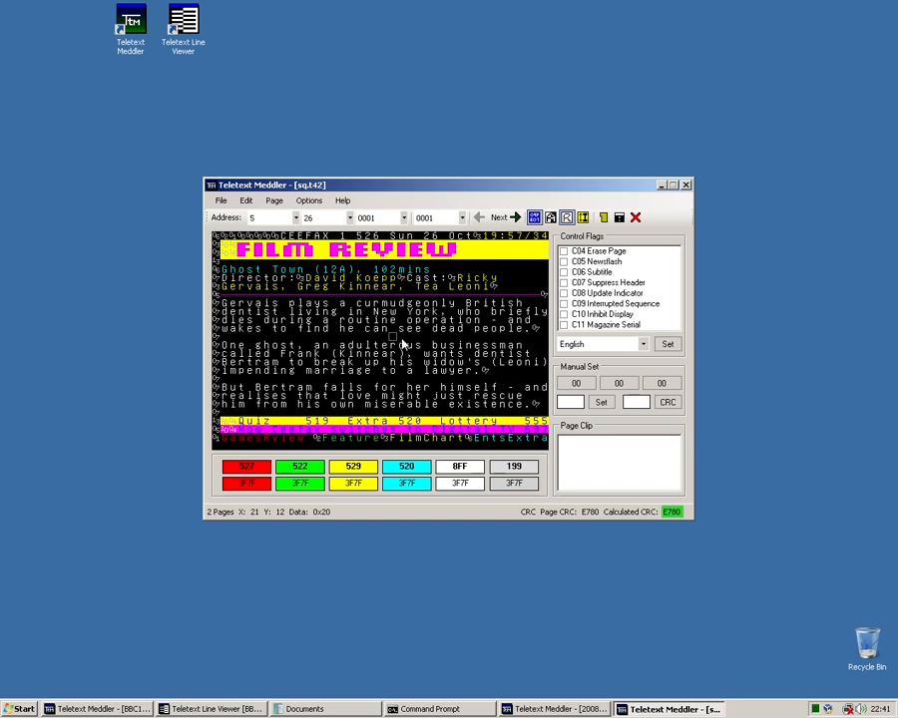
In Command Prompt, audit the corrected file by running ttaudit sq.t42.
left_click(419, 708)
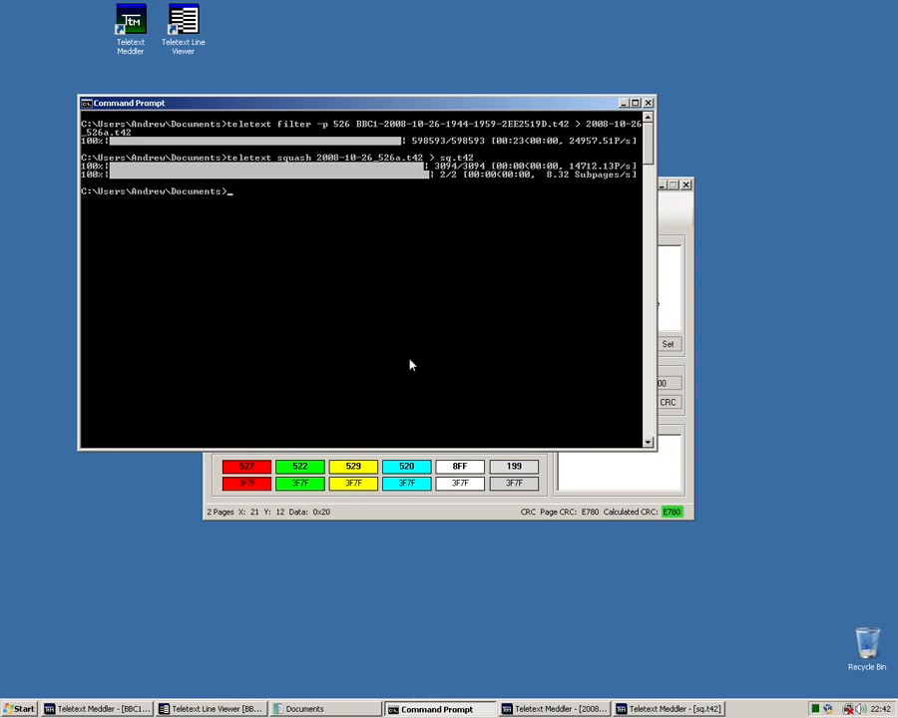
type("ttaudit sq.t42")
key("Return")
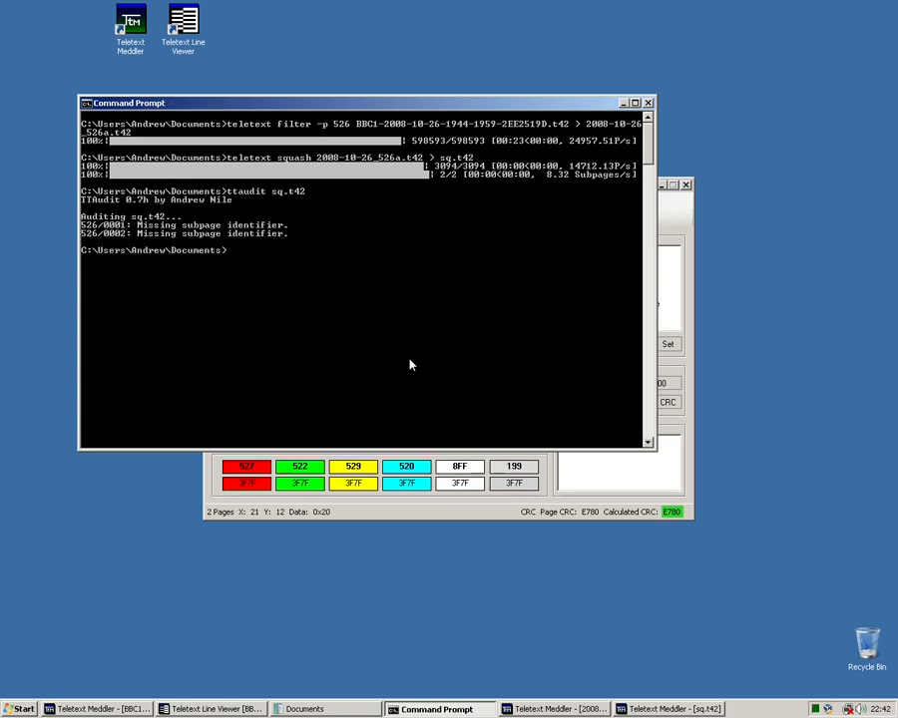
Move the Teletext Meddler window clear of the audit output, view subpage 0001's links in the FastText Editor, and cancel.
left_click(416, 511)
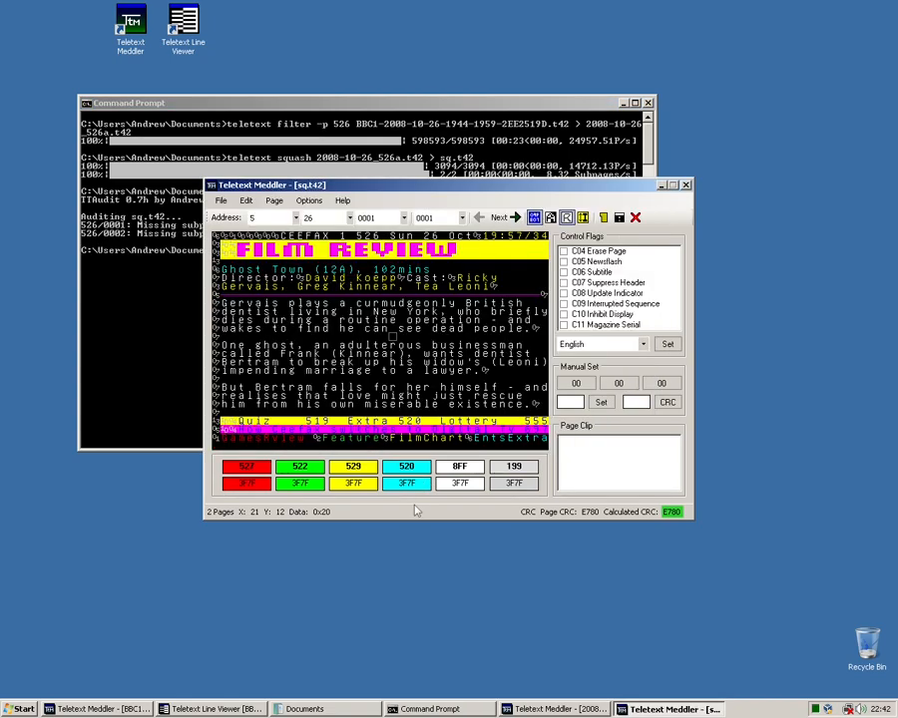
left_click_drag(397, 186, 556, 257)
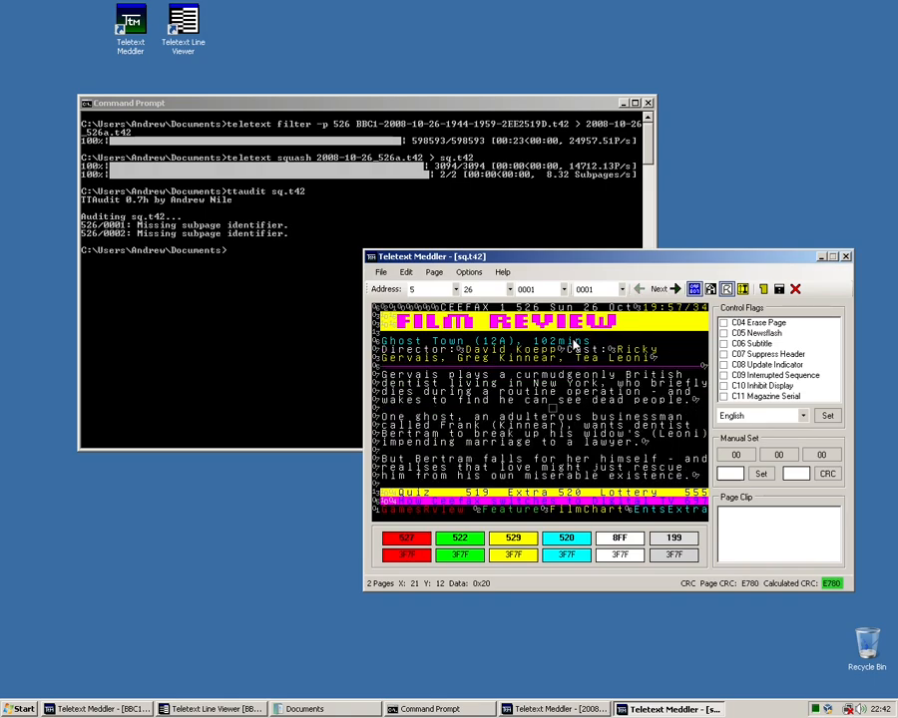
left_click(406, 271)
left_click(445, 425)
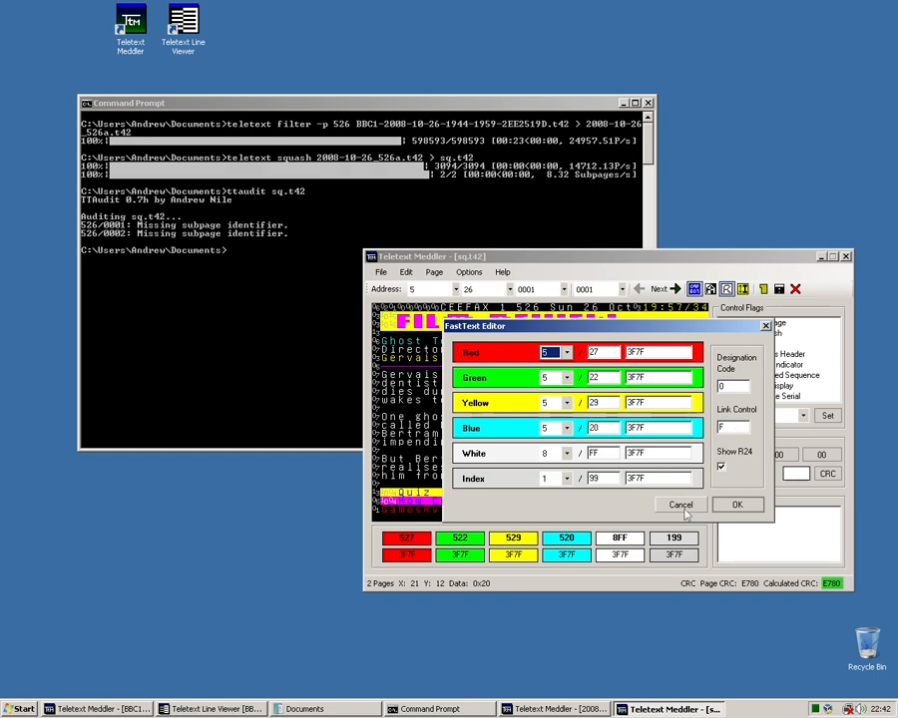
left_click(682, 506)
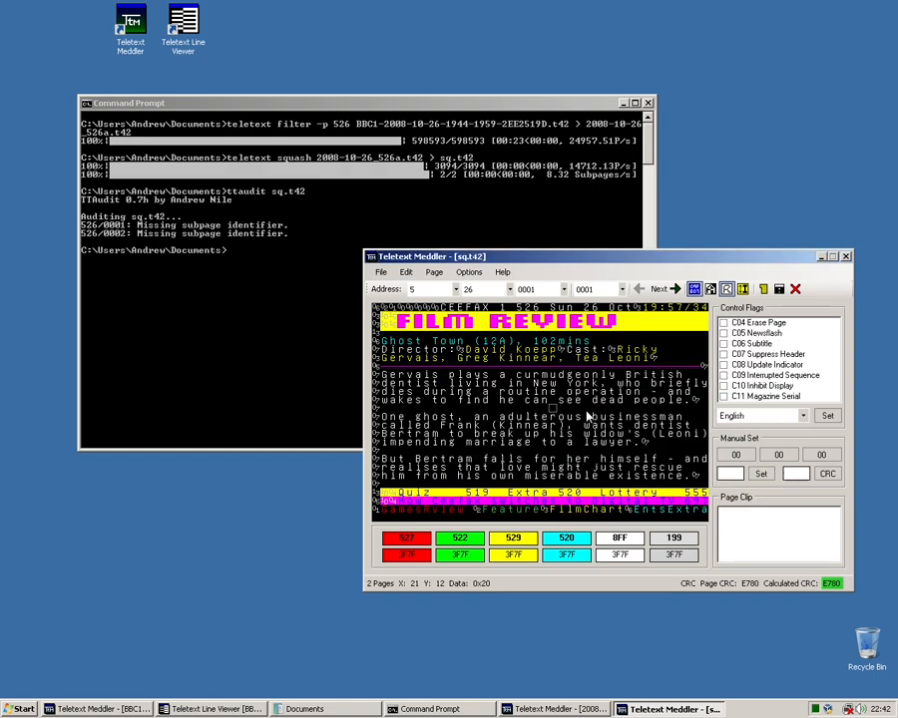